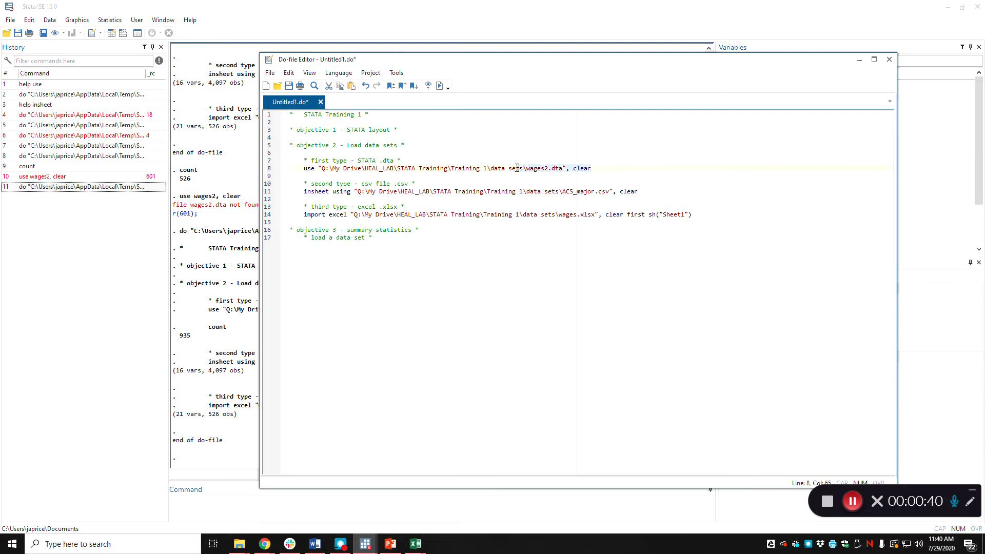
Copy the "use" command for wages2.dta with the clear option under the "load a data set" comment in objective 3.
click(308, 169)
click(303, 169)
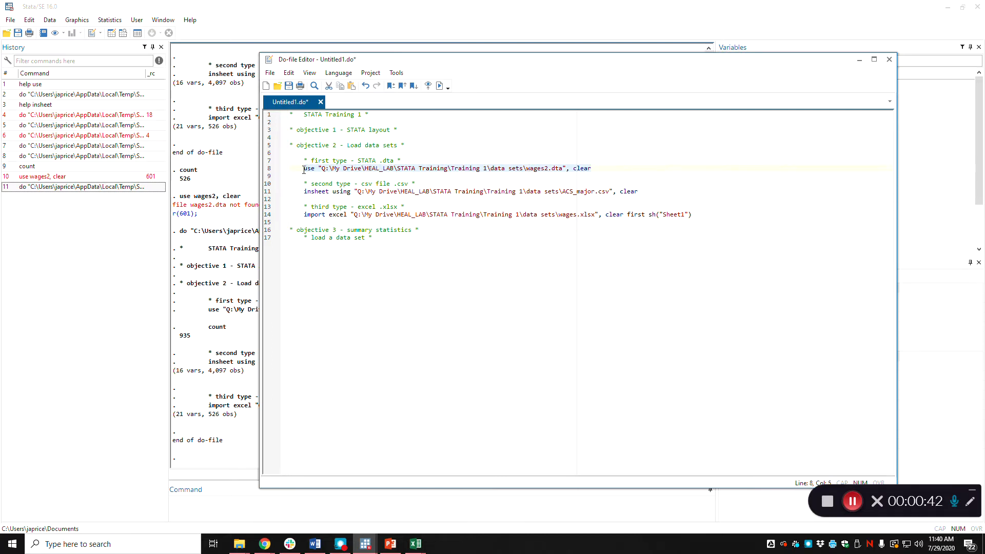
key(ctrl+c)
key(ctrl+End)
key(Return)
key(ctrl+v)
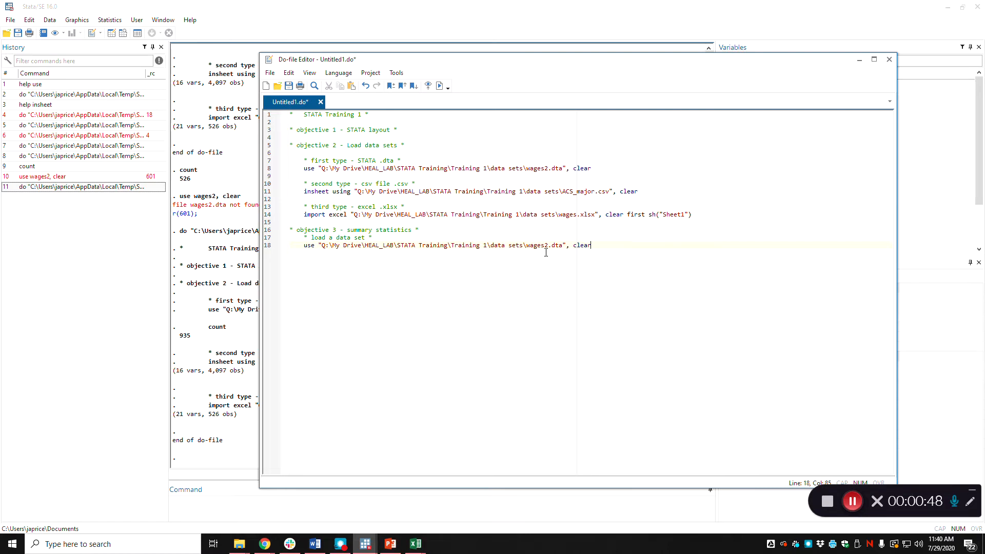
key(Return)
key(Return)
Add the command "sum wage" below the objective 3 load command and run the do-file.
key(alt+Tab)
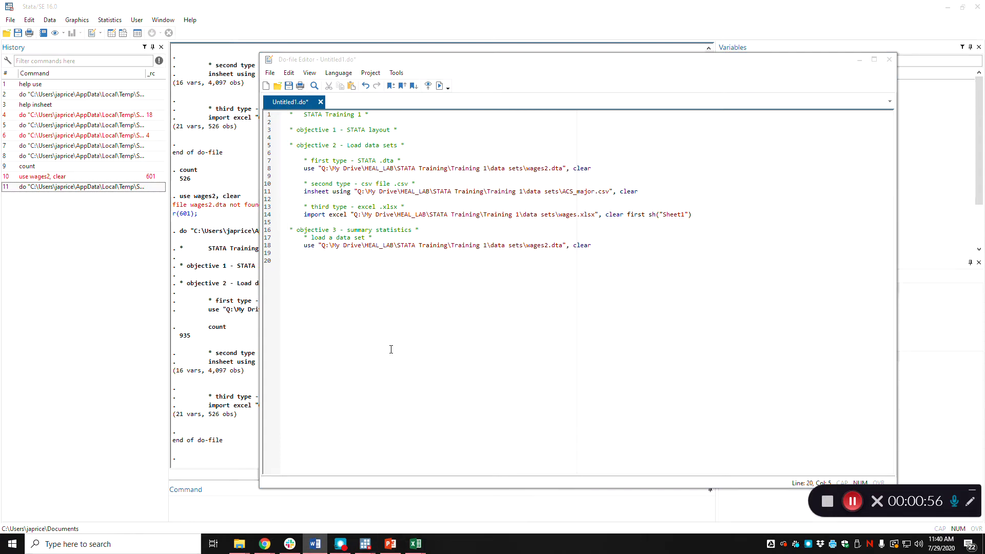
click(366, 280)
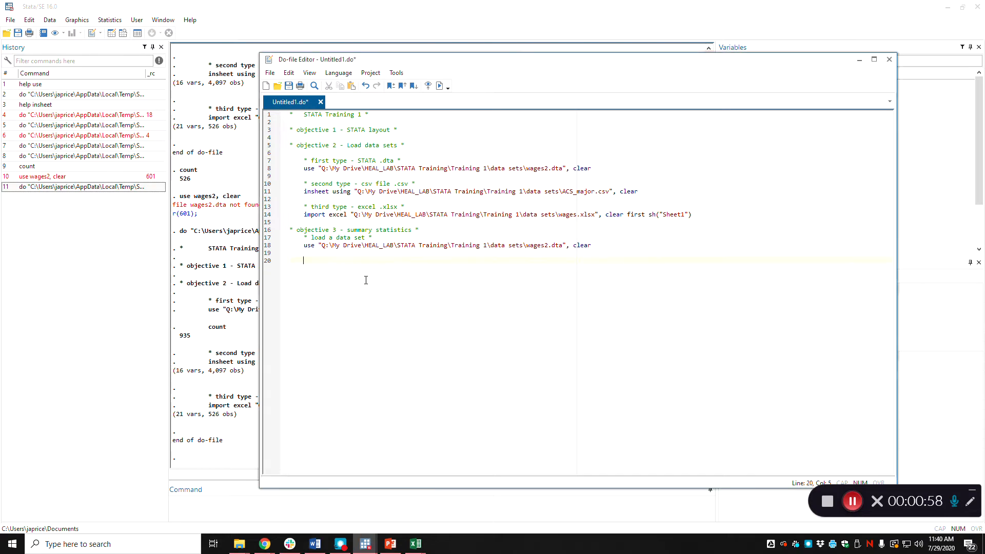
text(sum)
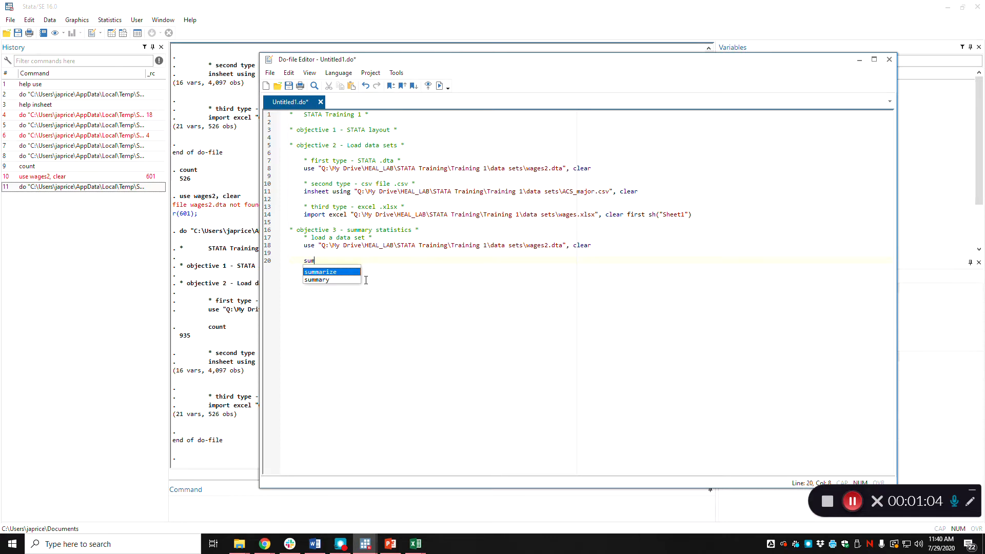
text( wage)
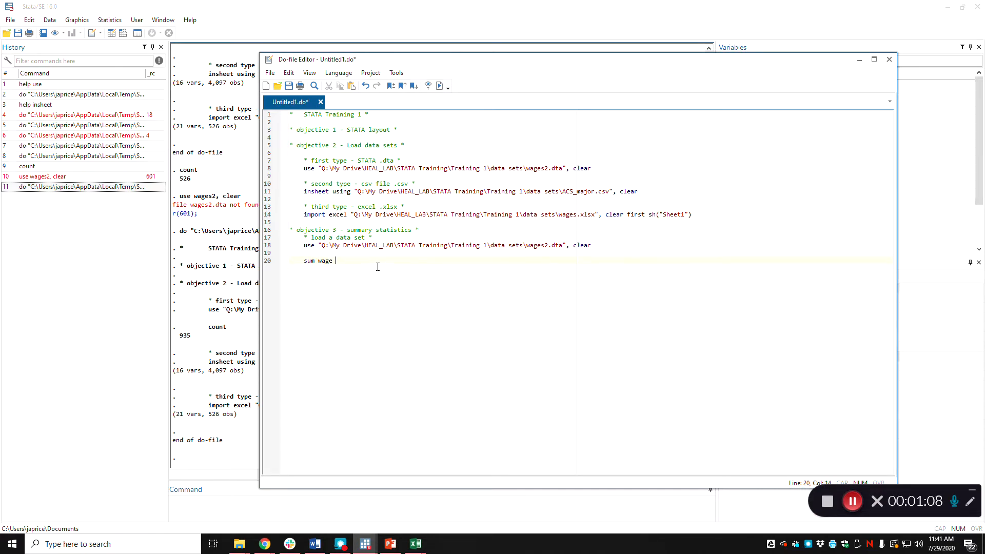
click(439, 85)
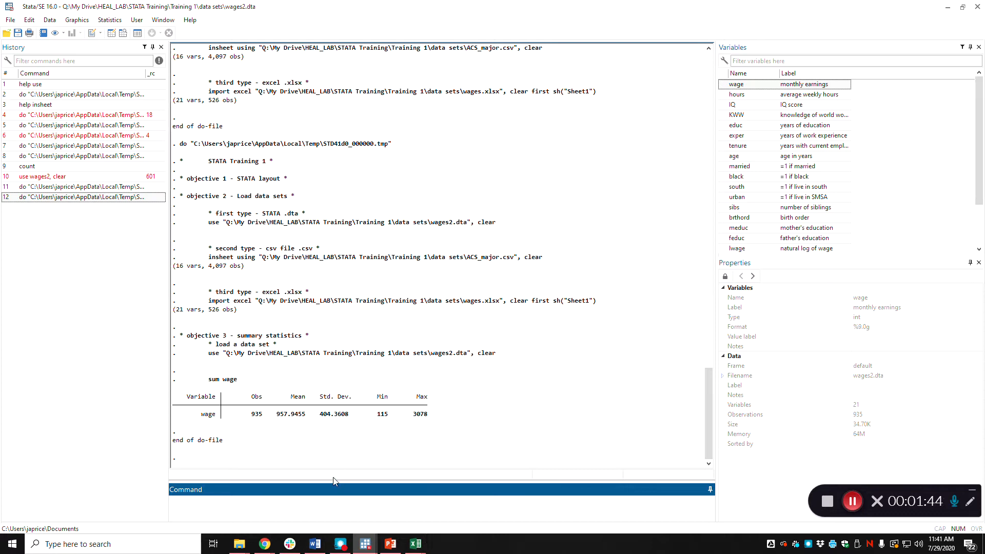
Add the line "sum wage hours educ exper tenure" below "sum wage", run the do-file and show its results.
mouse_move(366, 544)
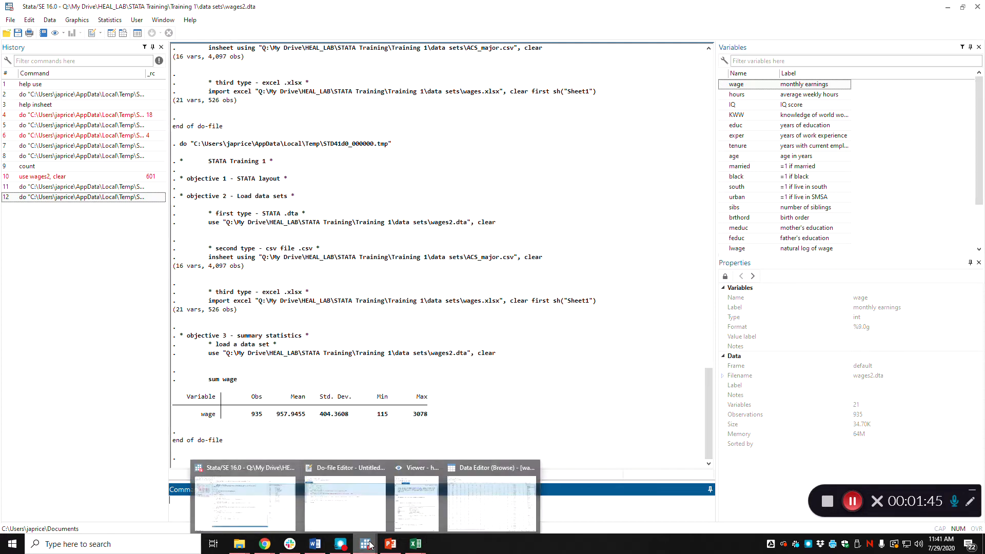
click(368, 514)
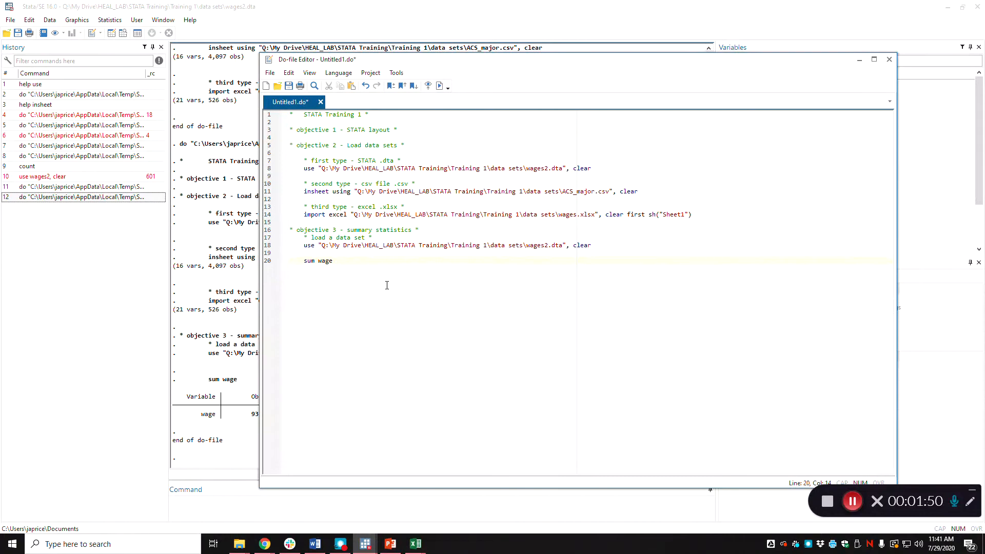
key(Return)
text(sum wage)
drag(640, 68, 433, 60)
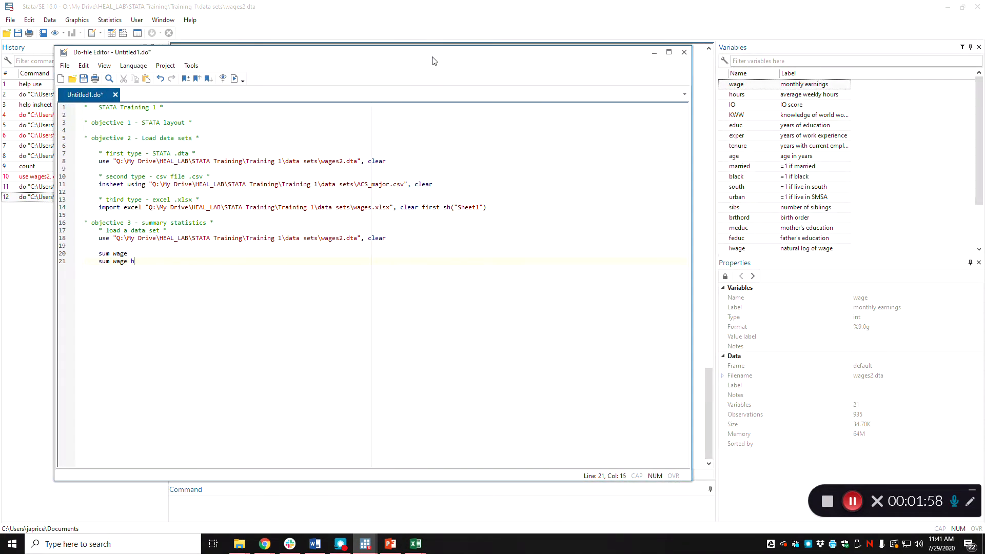
text(rs educ exper tenure)
click(234, 79)
click(249, 23)
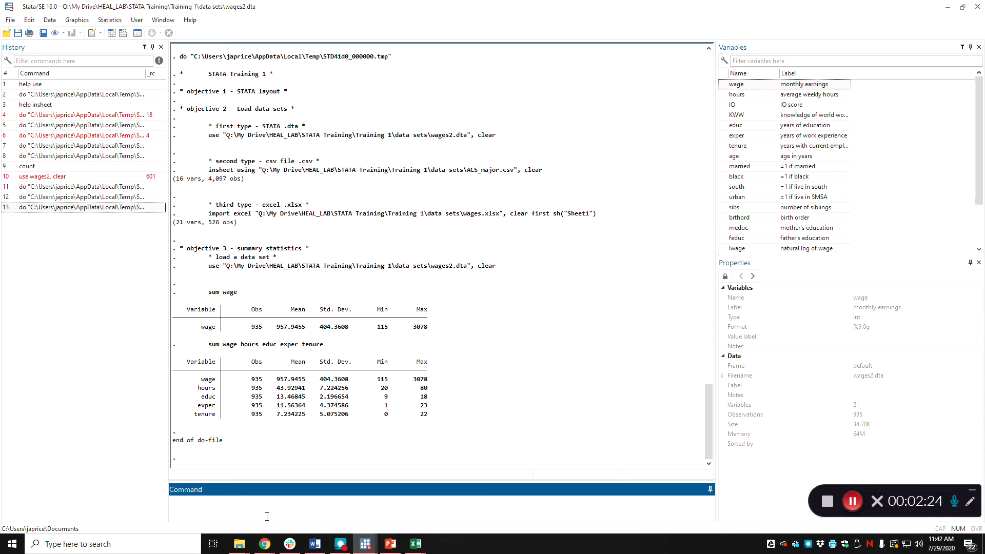
Add "sum married" after a blank line at the end of the do-file, run it and show the results.
mouse_move(365, 544)
click(372, 509)
key(Return)
key(Return)
text(sum married)
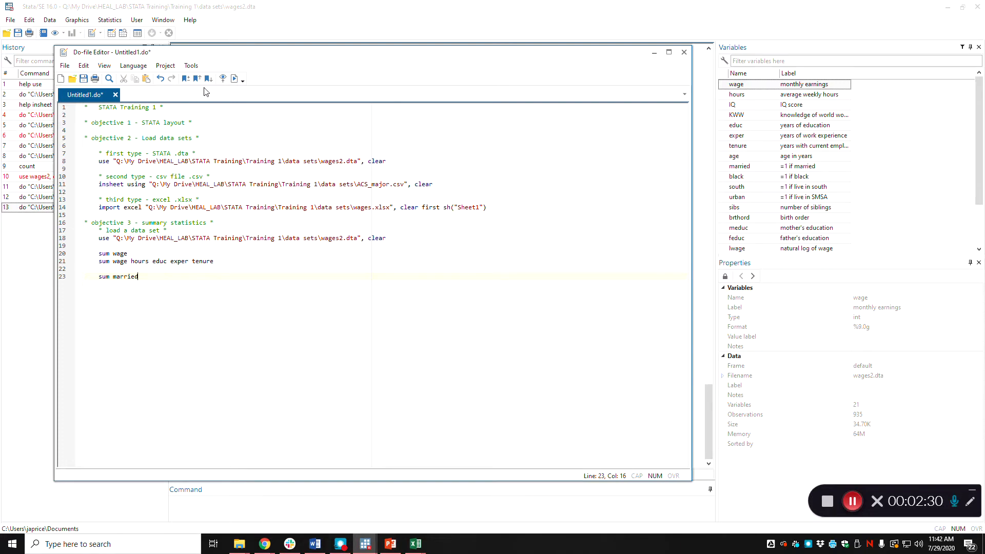
click(233, 78)
click(207, 18)
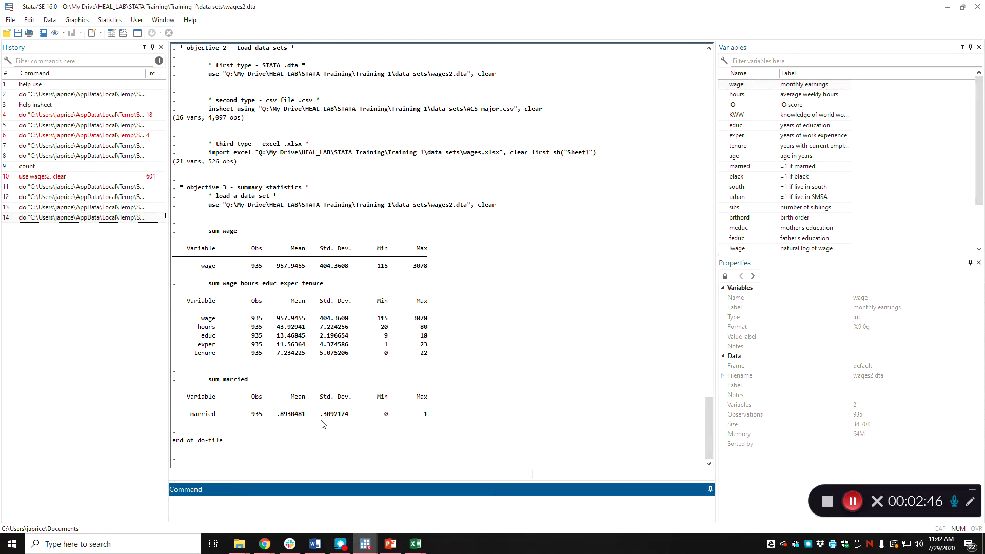
Run "tab educ" directly as a single command in the main Stata window.
mouse_move(367, 547)
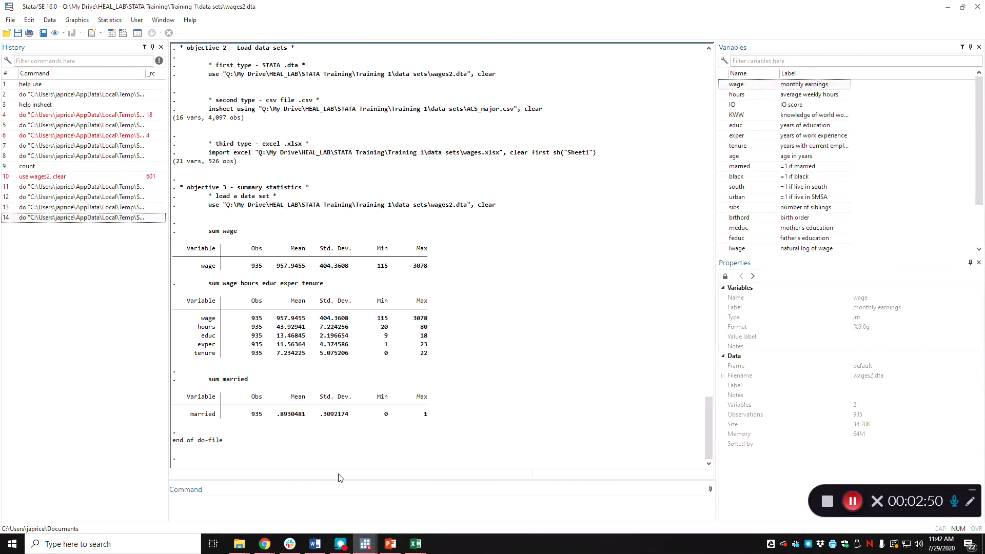
click(377, 511)
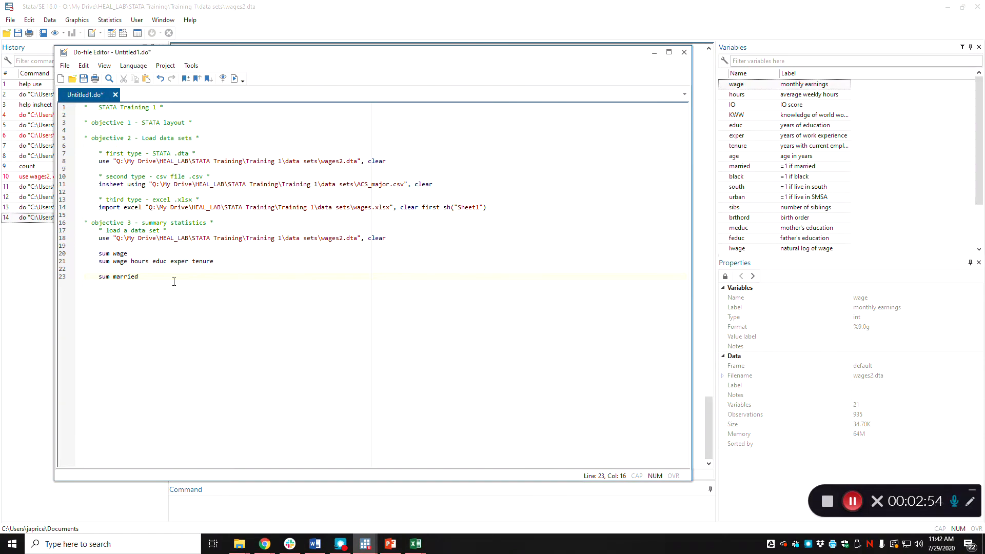
click(359, 511)
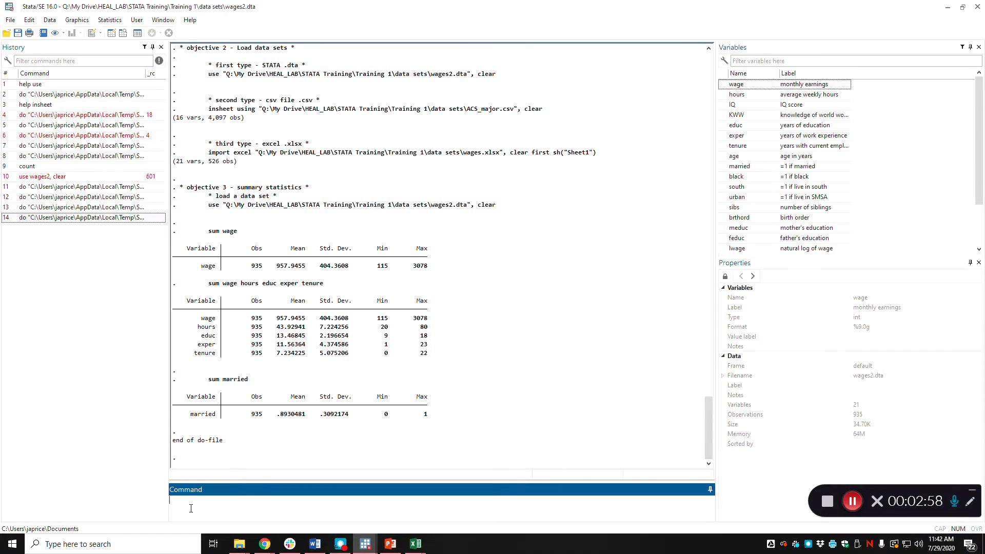
text(tab edyucuc)
key(Return)
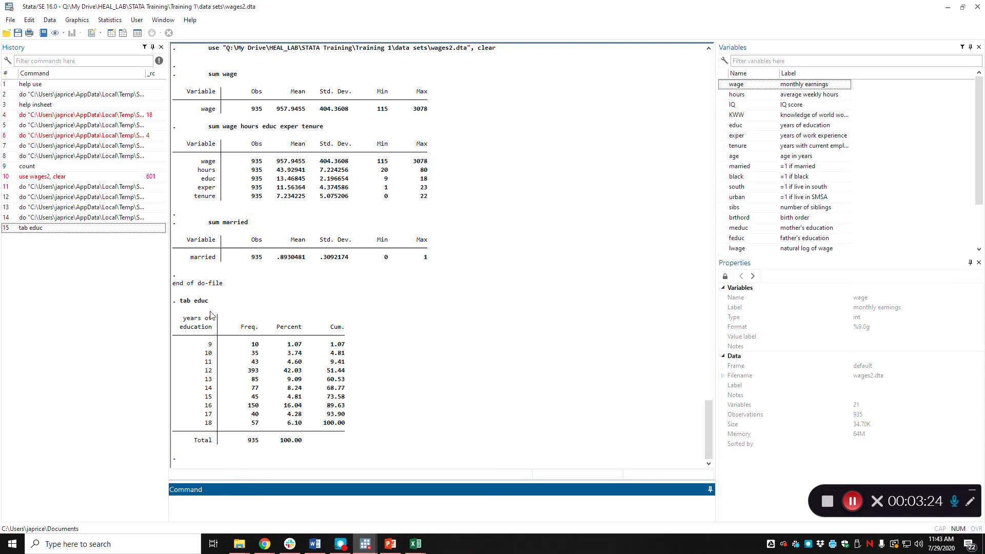
Insert the comment "** look at means and standard deviations **" above the "sum wage" line in the do-file.
click(365, 539)
click(354, 505)
key(Up)
key(Up)
key(Up)
key(Up)
key(Return)
text(** )
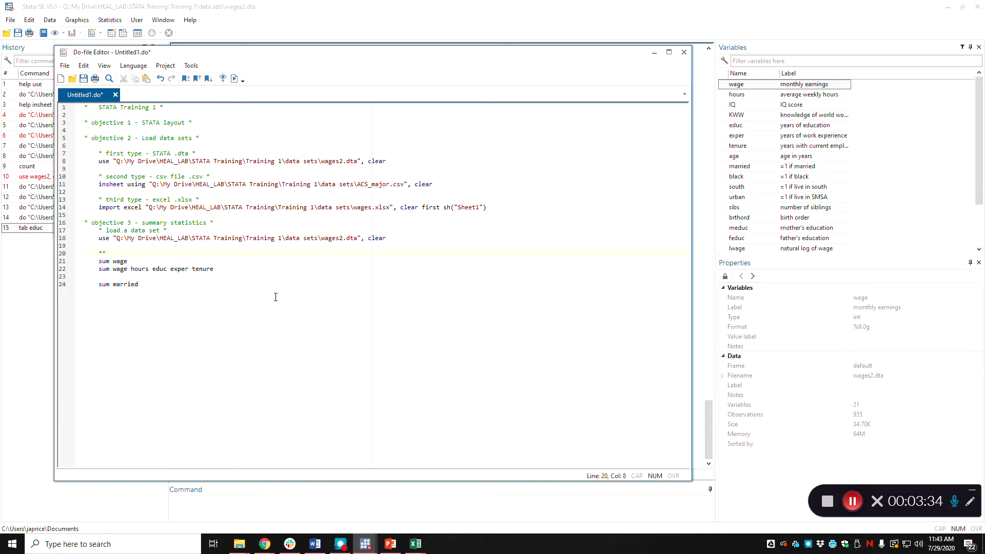
text(look at avemeans and standard deviati)
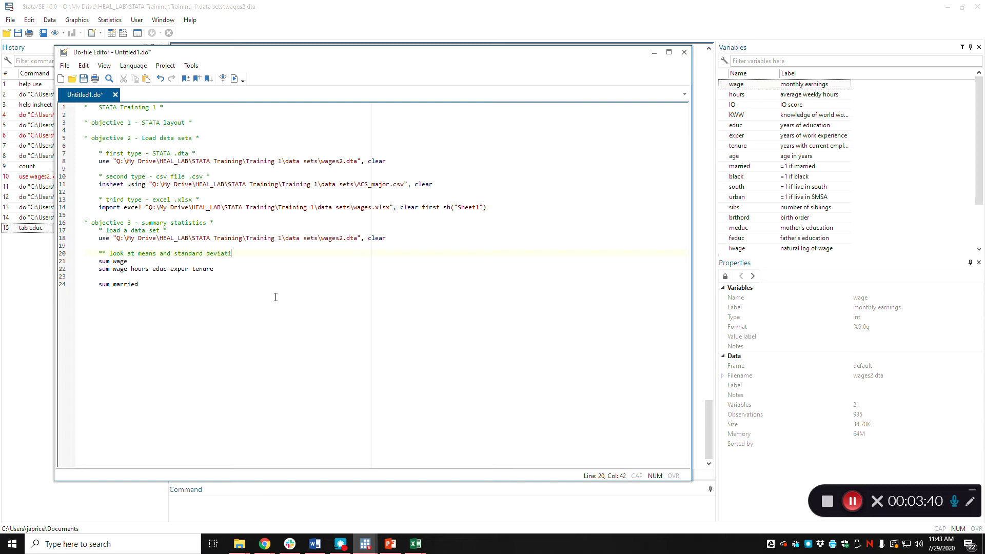
Add the comment "** tab - look at distributions **" below "sum married" and prefix the means comment's text with "sum -".
click(276, 297)
key(Return)
key(Return)
text(** tabulate)
key(BackSpace)
key(BackSpace)
key(BackSpace)
text(- look at distr)
key(BackSpace)
key(BackSpace)
key(BackSpace)
text(ui)
key(BackSpace)
key(BackSpace)
text(ibution)
click(109, 253)
text(sum - look)
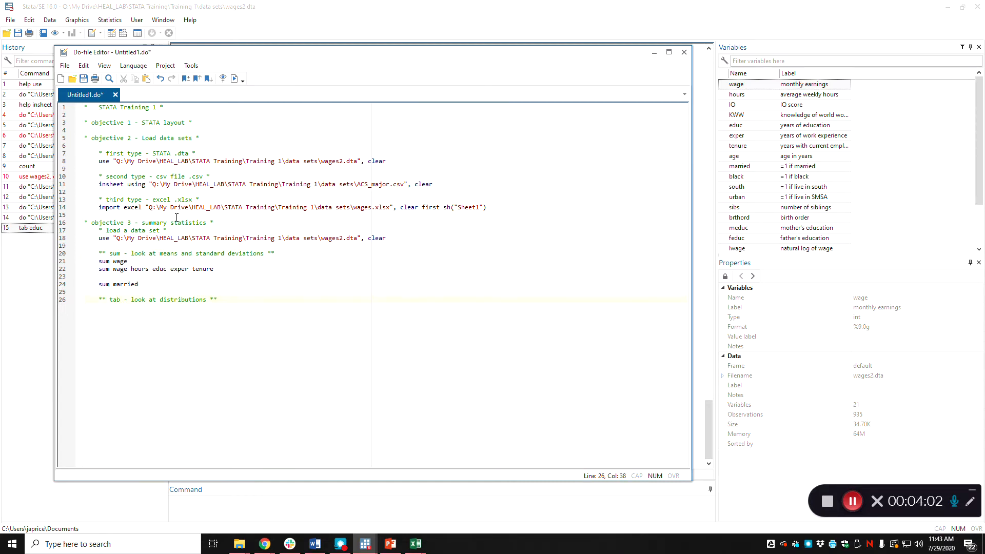
Add "tab educ" under the distributions comment and run the do-file.
key(Return)
text(tab educ)
click(235, 78)
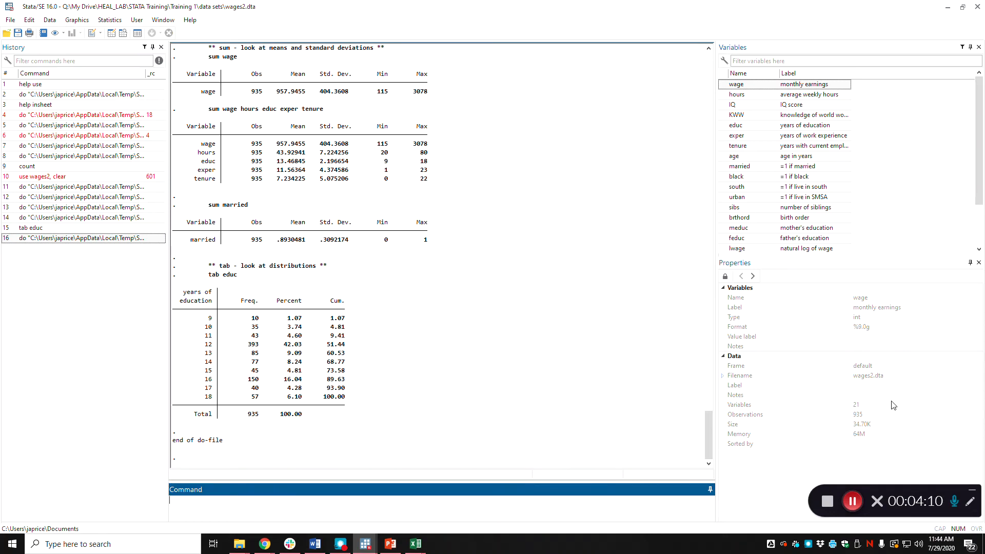
Add the two-way tabulation "tab educ married" below "tab educ" and run the do-file.
key(alt+Tab)
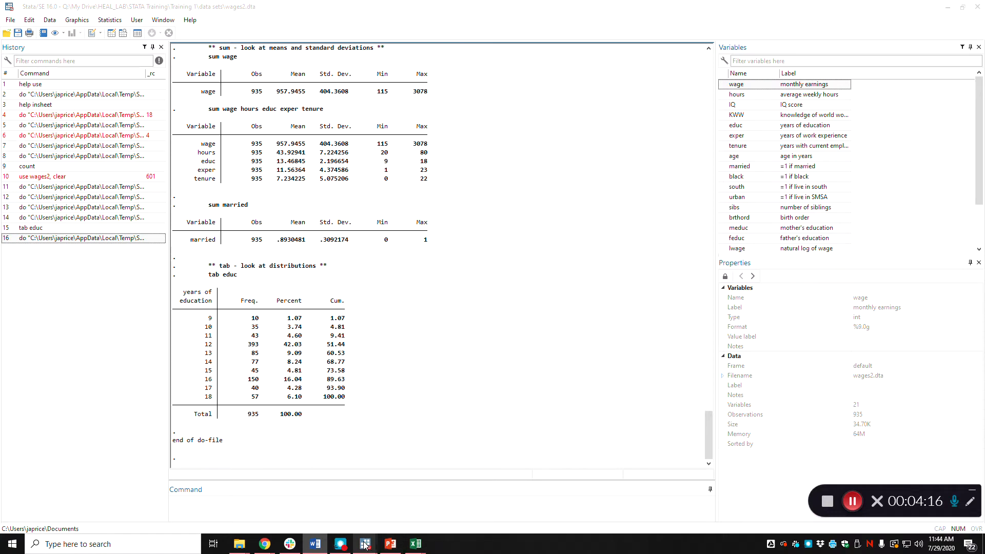
mouse_move(366, 544)
click(344, 492)
key(Return)
key(Return)
key(Return)
text(**)
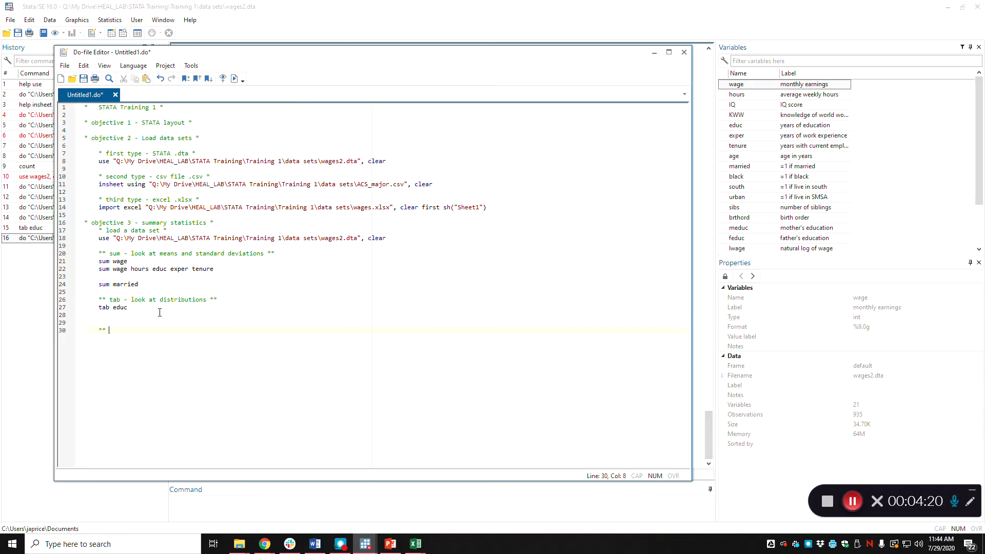
key(BackSpace)
text(tab educ married)
click(234, 78)
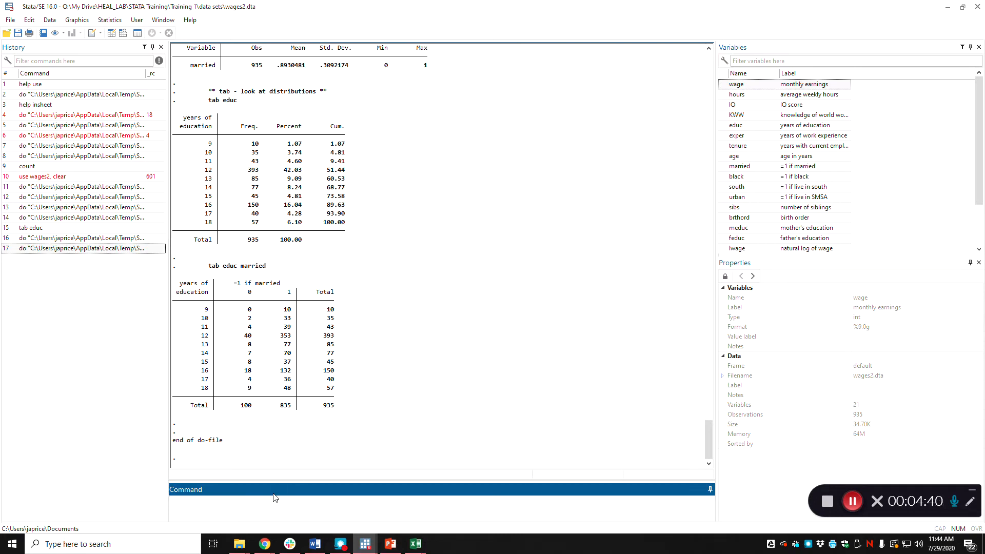
Look up the help for the tab command and open its page on two-way tables of frequencies.
text(ya)
key(BackSpace)
key(BackSpace)
text(help tab)
key(Return)
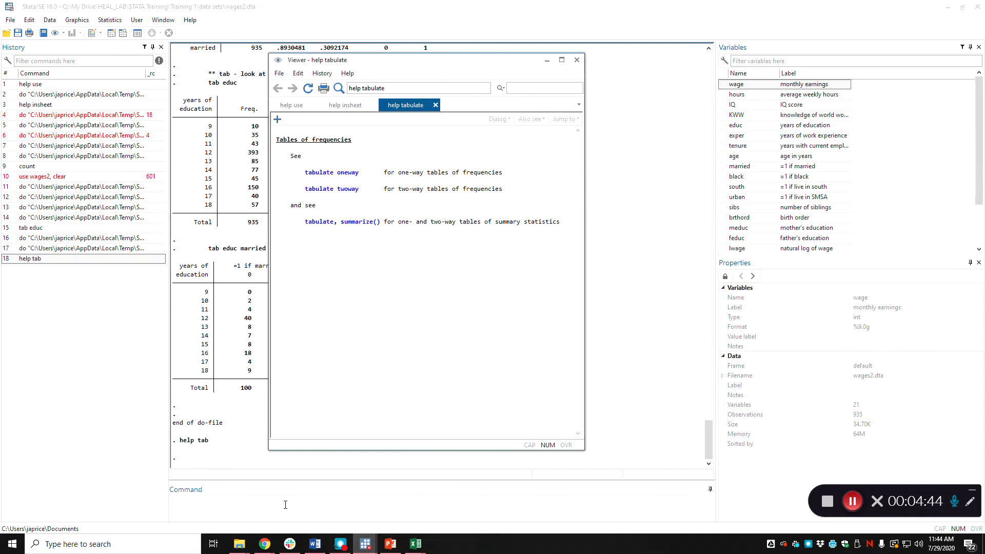
click(345, 189)
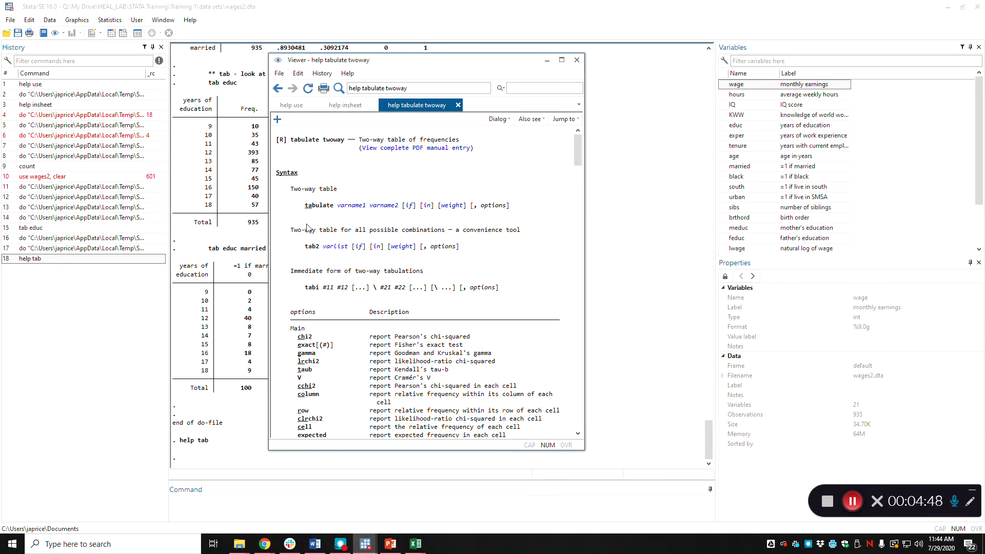
Examine the two-way tabulate options and the example that shows row percentages while suppressing frequency counts.
scroll(416, 241, down, 14)
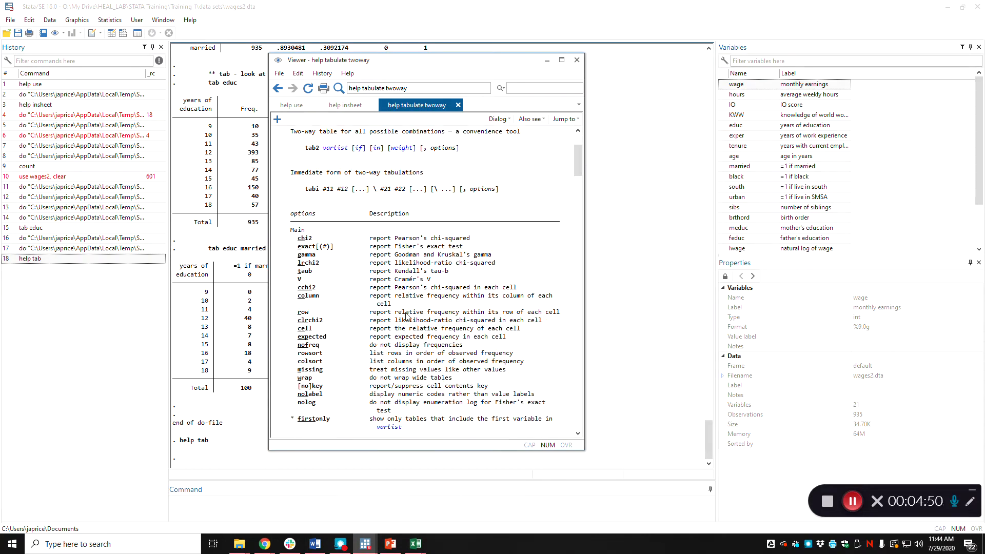
scroll(407, 324, down, 15)
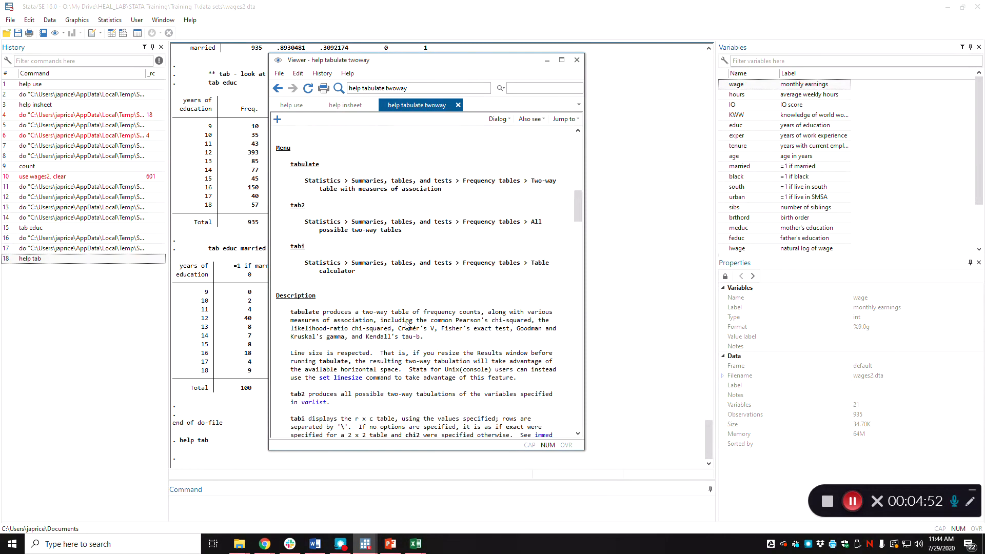
scroll(406, 317, down, 15)
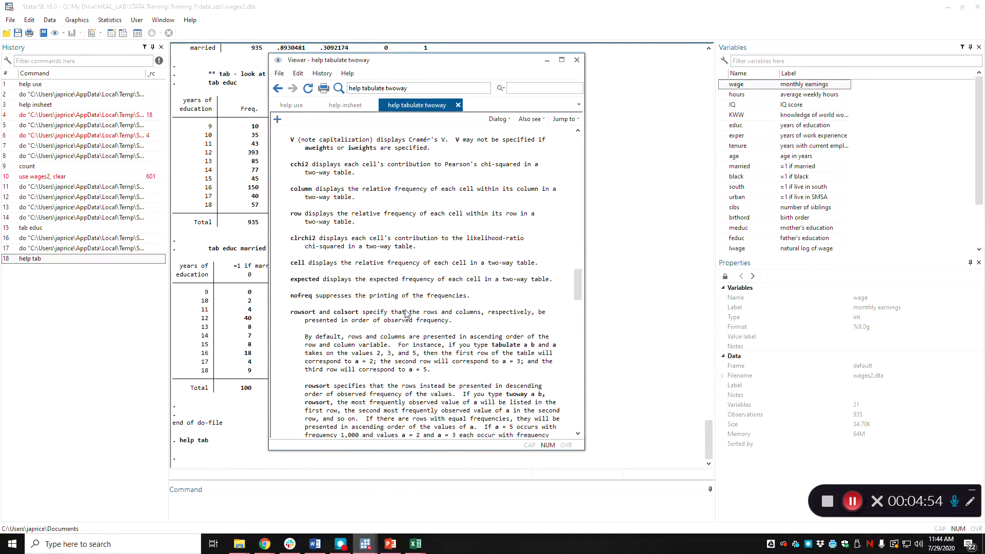
scroll(407, 306, down, 8)
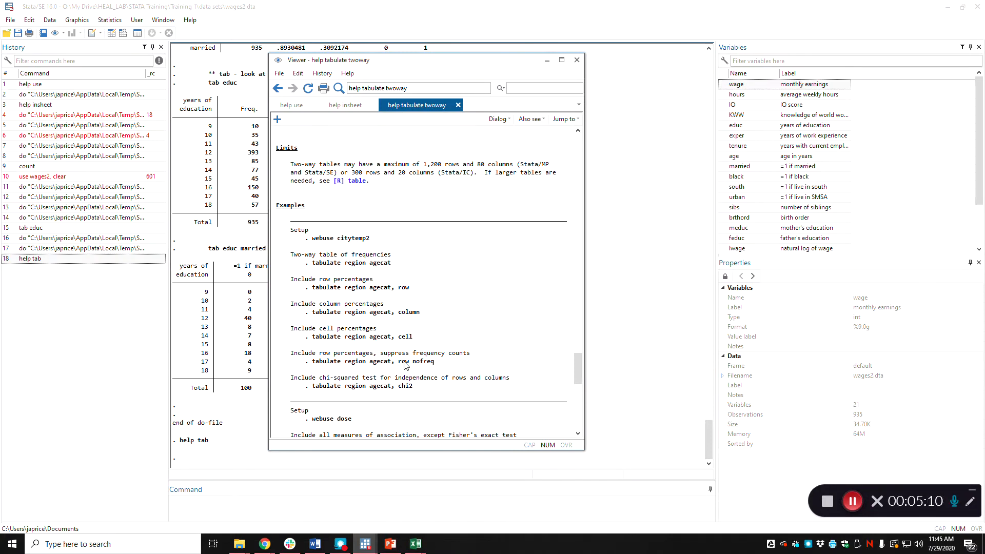
drag(435, 365, 314, 366)
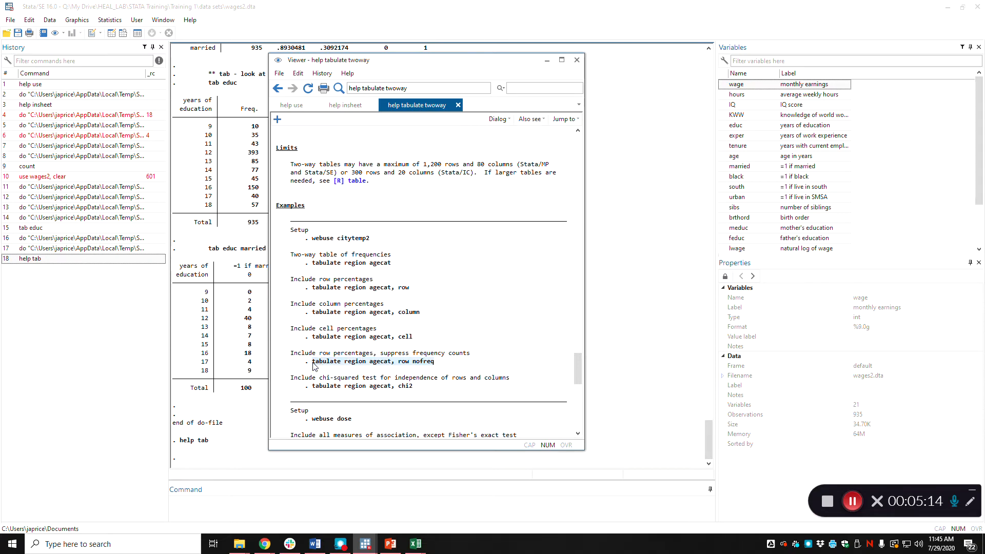
Add "tab educ married, row nofreq" below the two-way tabulation in the do-file, run it and show the results.
click(370, 544)
click(362, 505)
key(Home)
key(Down)
text(tab educ married)
text(, row nof)
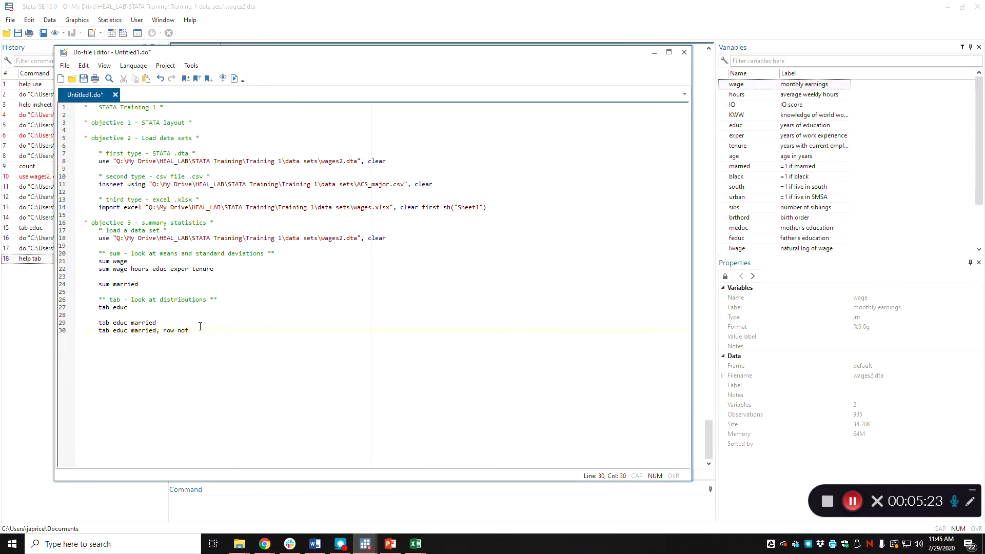
click(235, 78)
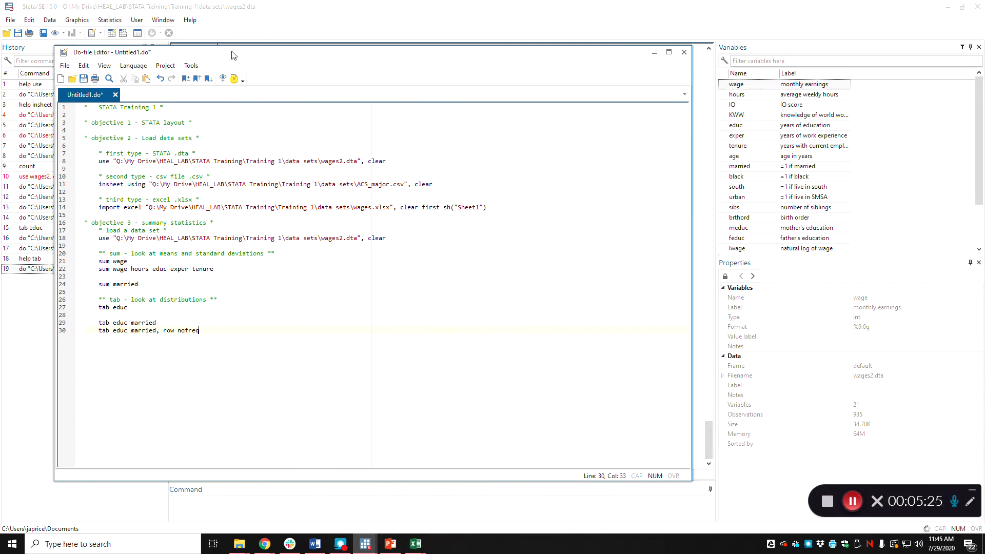
click(229, 20)
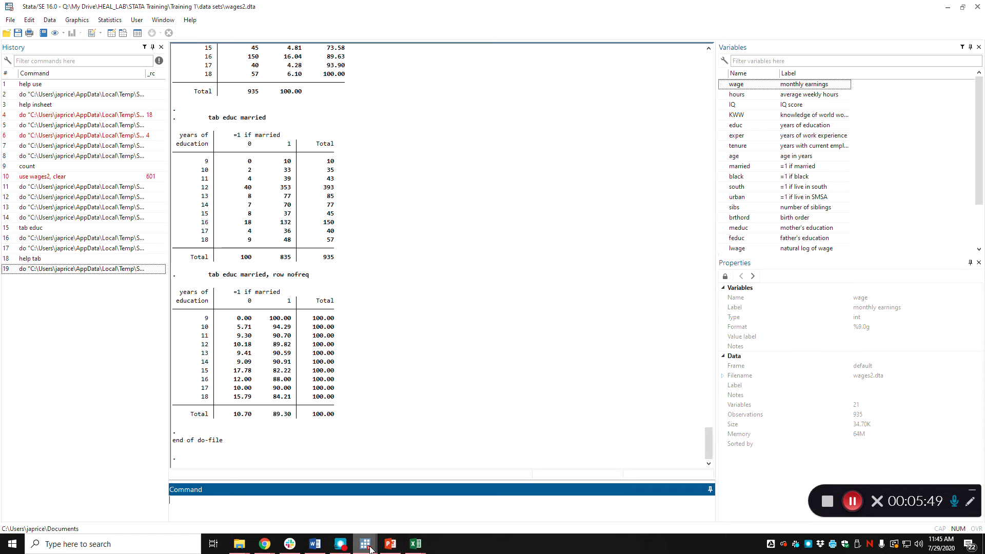
key(alt+Tab)
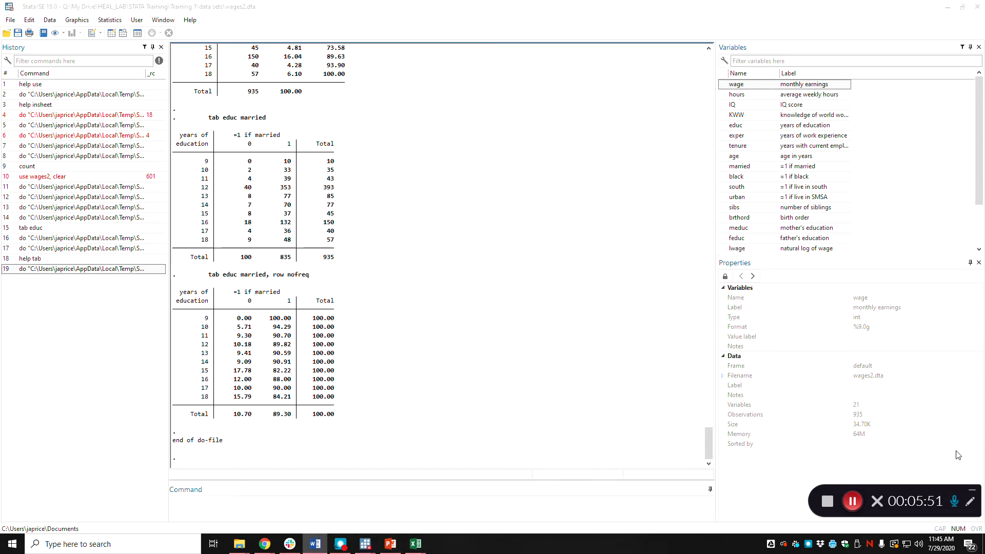
Add the section heading "*objective 4 - inference testing *" below the tabulation commands in the do-file.
mouse_move(365, 543)
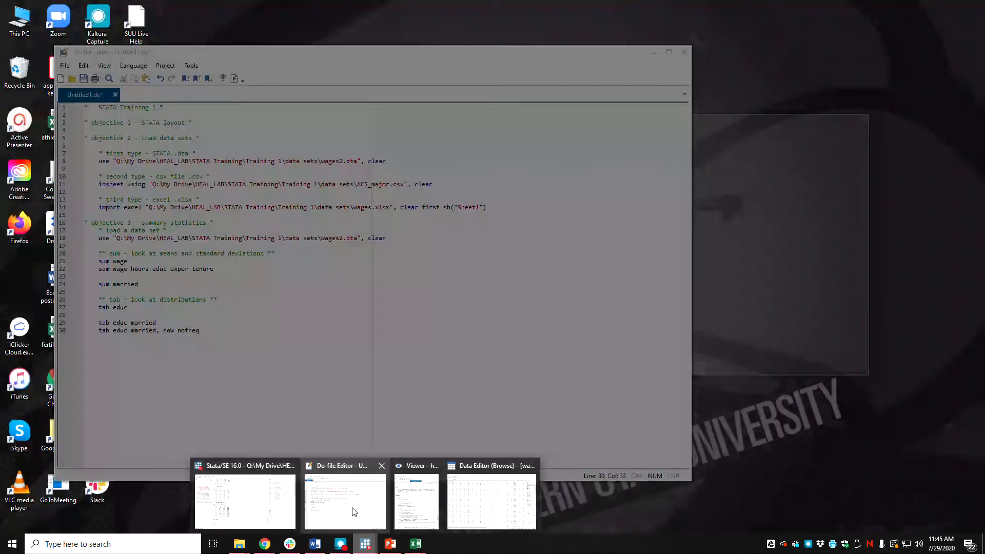
click(378, 519)
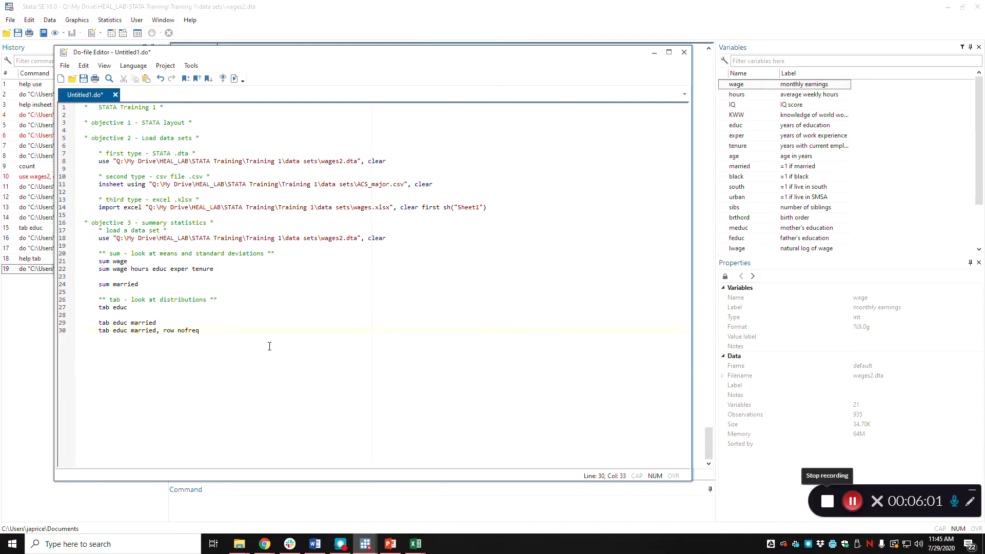
key(Return)
text(bjective 4 - inference testing *)
key(Home)
key(BackSpace)
click(272, 348)
key(Down)
key(End)
key(Return)
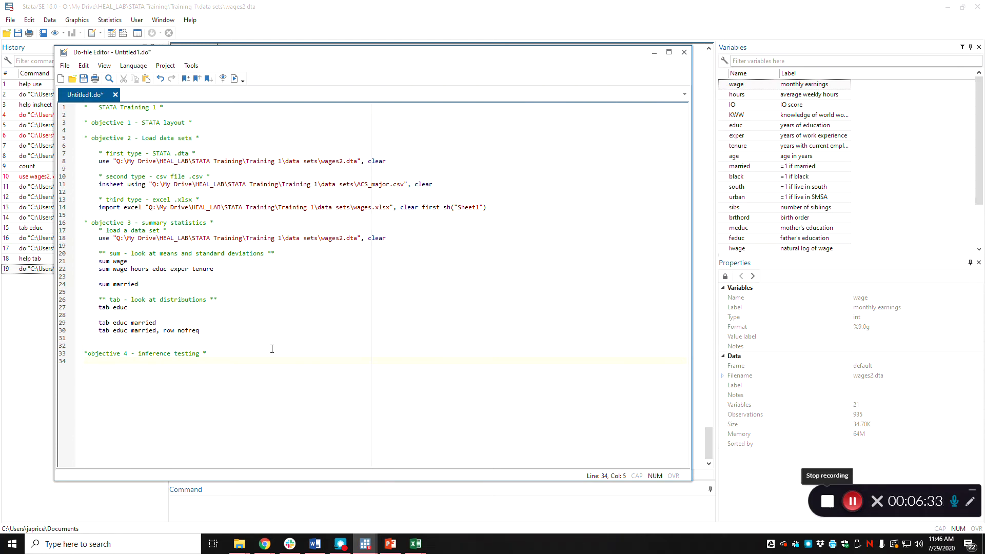
Add the indented comment "* conduct test if education = 13 years *" under the objective 4 heading.
text(* conduct test if education = 13 years *)
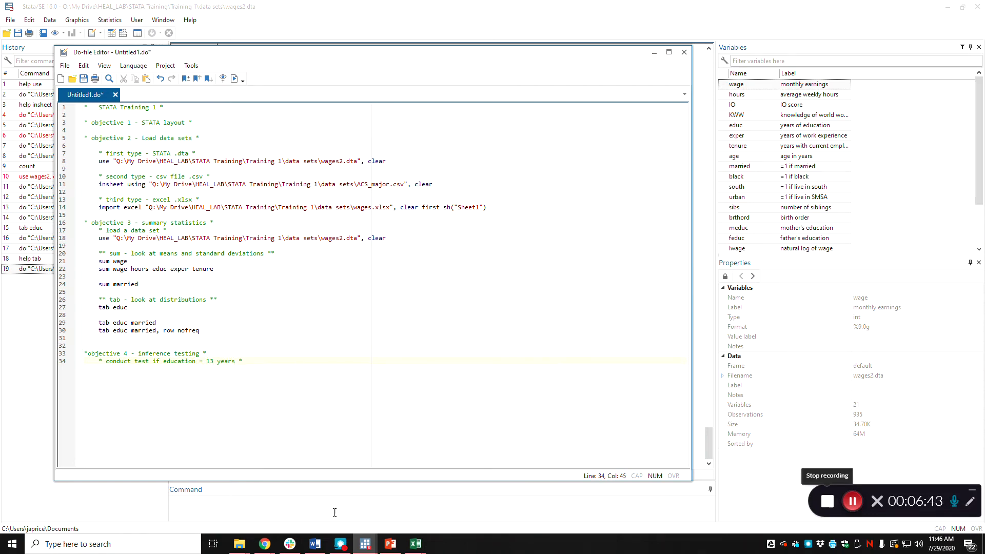
Run "sum educ" as a direct command in the main Stata window to summarize years of education.
click(335, 512)
text(s)
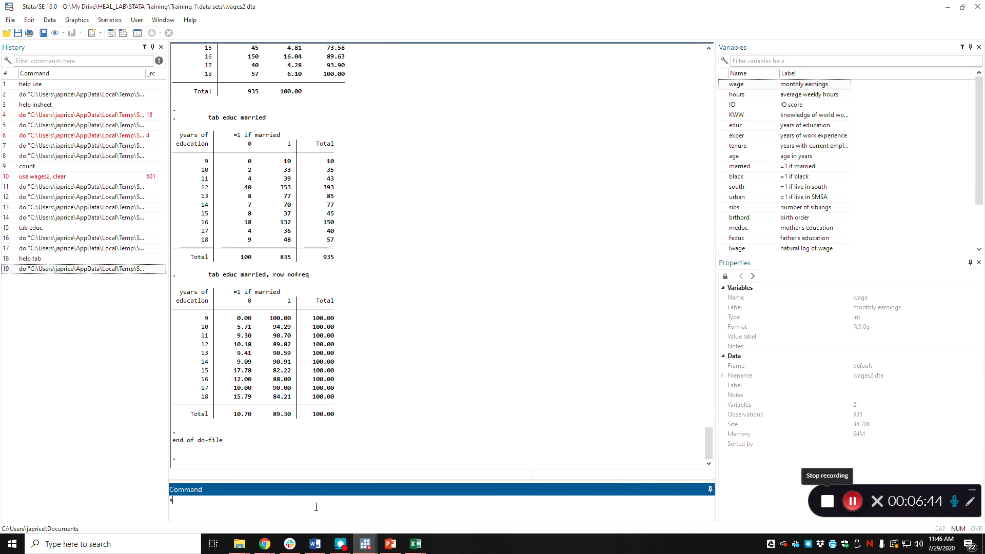
text(um educ)
key(Return)
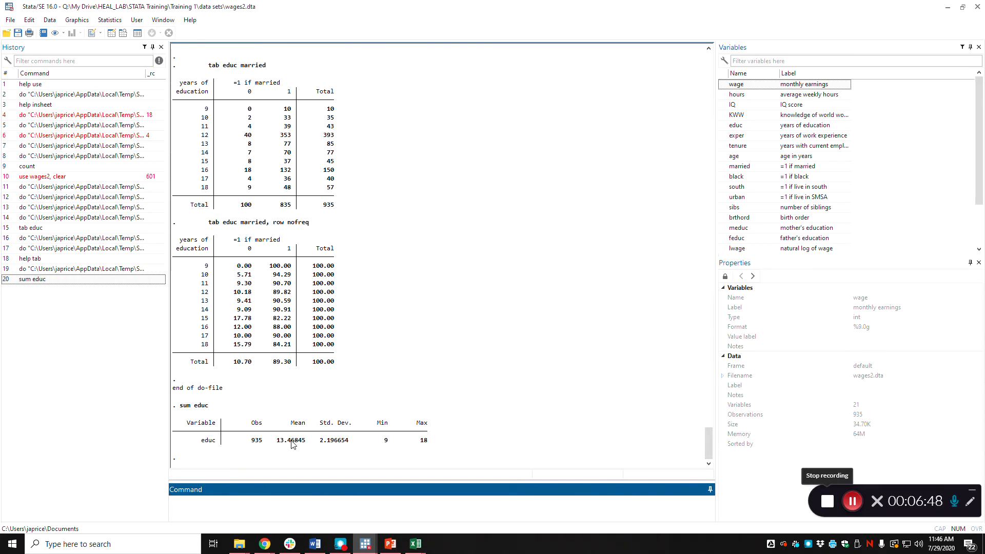
Add the one-sample test "ttest educ=13" below the 13 years comment in the do-file.
click(948, 6)
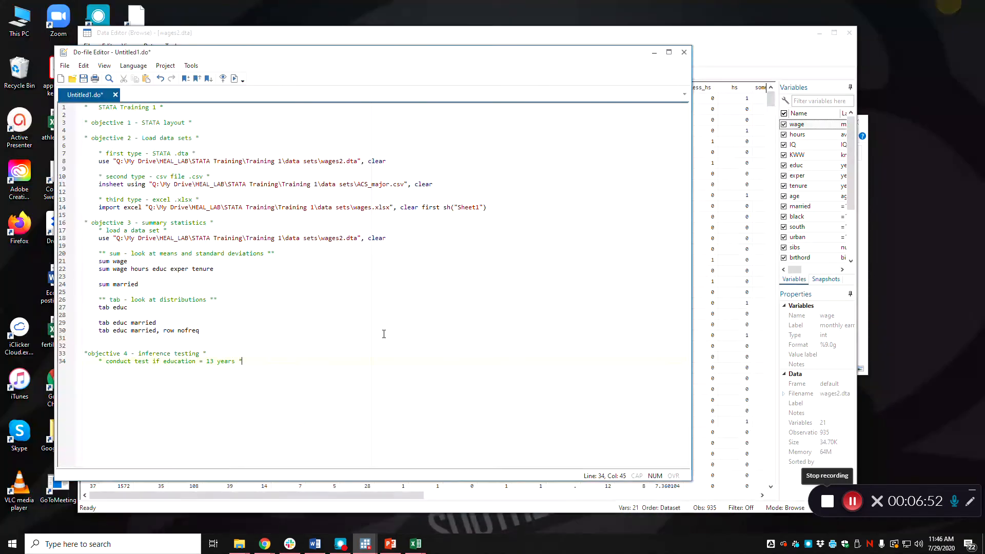
click(295, 369)
text(test)
click(100, 368)
text(t)
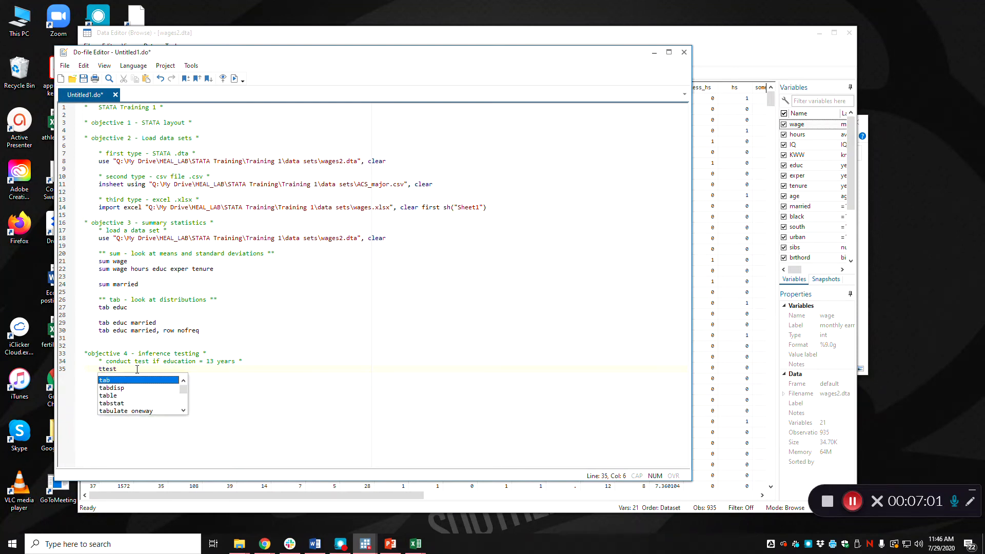
key(BackSpace)
key(End)
text(educ=13)
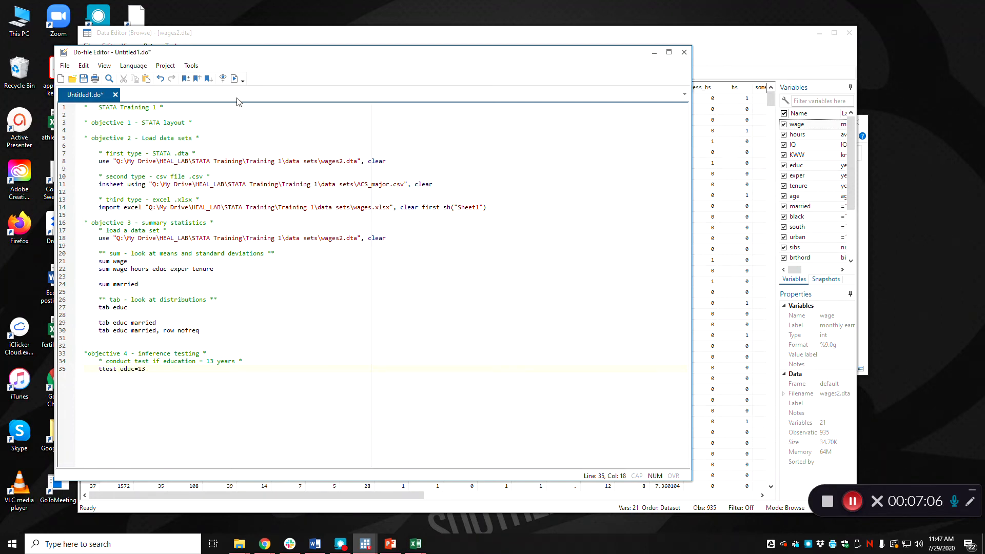
Run the do-file and examine the t statistic and two-sided p-value of the one-sample t test for 13 years.
click(234, 78)
click(861, 195)
mouse_move(362, 545)
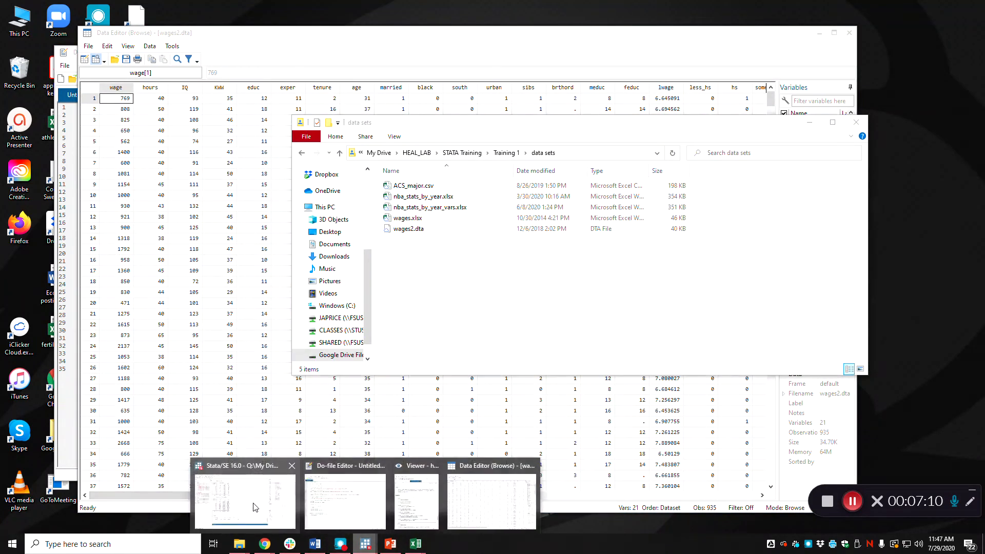
click(241, 493)
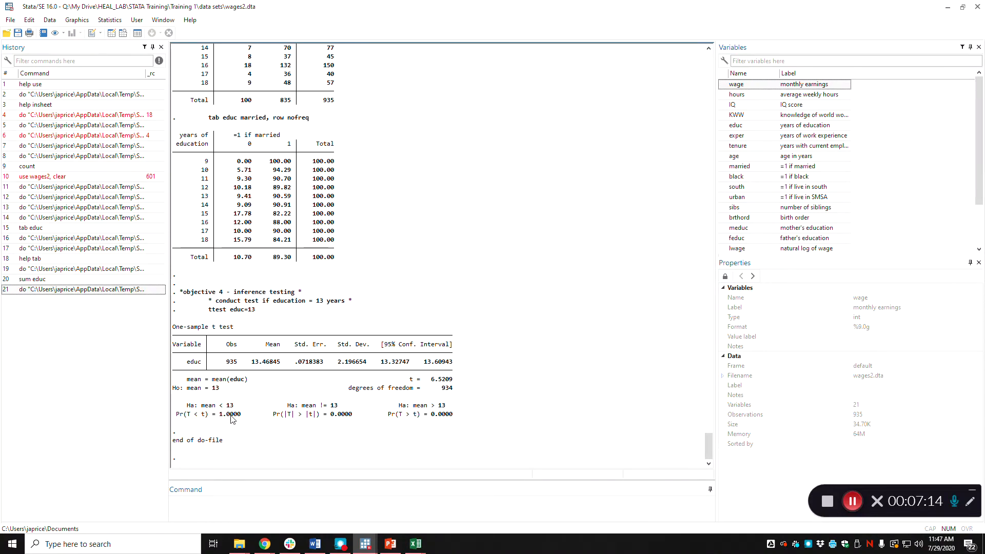
drag(353, 416, 276, 417)
drag(453, 380, 411, 383)
drag(355, 415, 331, 418)
click(261, 368)
Add the comment "* conduct test if education = 13.5 *" and the command "ttest educ=13.5" below the first t test.
mouse_move(365, 543)
click(362, 513)
key(Return)
key(Return)
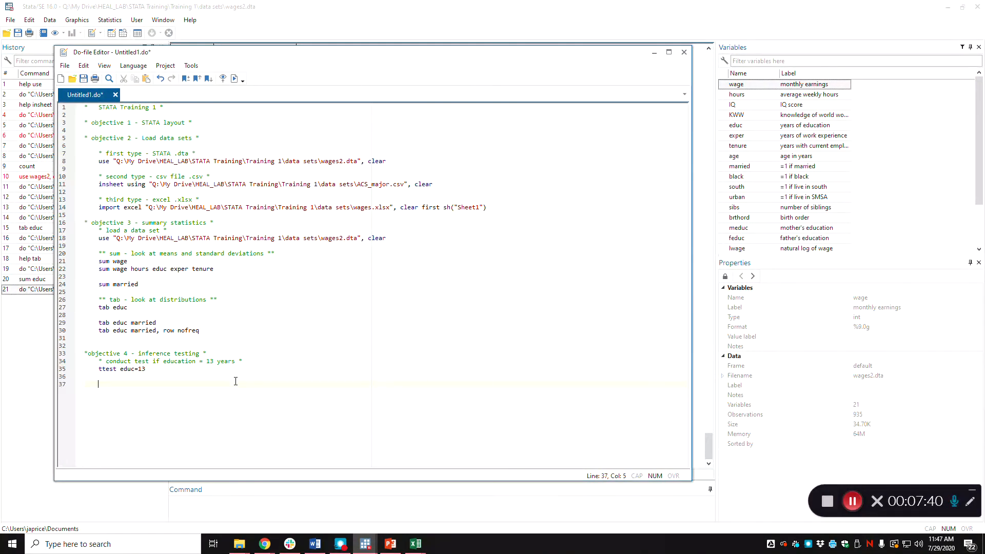
text(* conduct test if education = 13.5 *)
key(Return)
text(ttest educ=13.5)
Run the do-file and examine the t statistic and two-sided p-value of the 13.5 years test.
click(234, 78)
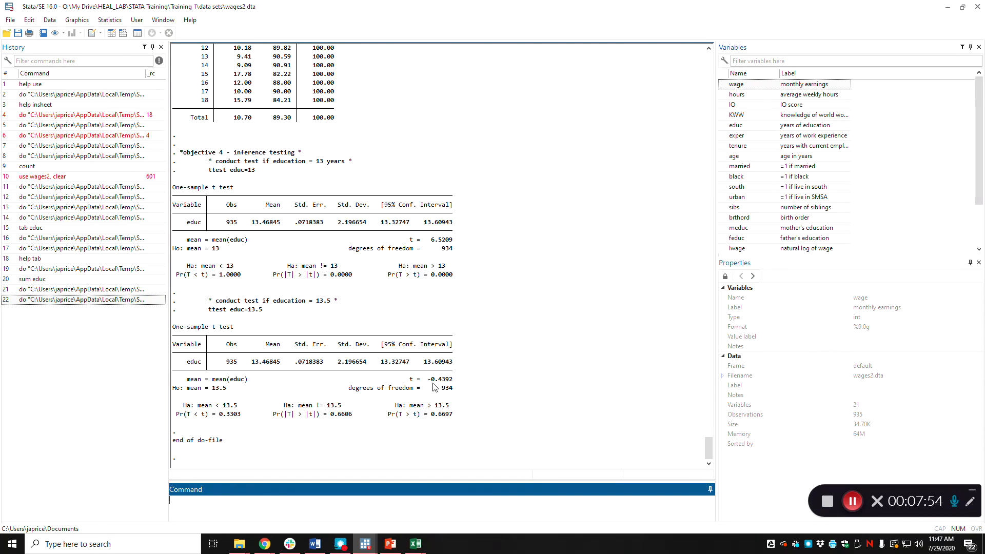
drag(459, 382, 418, 382)
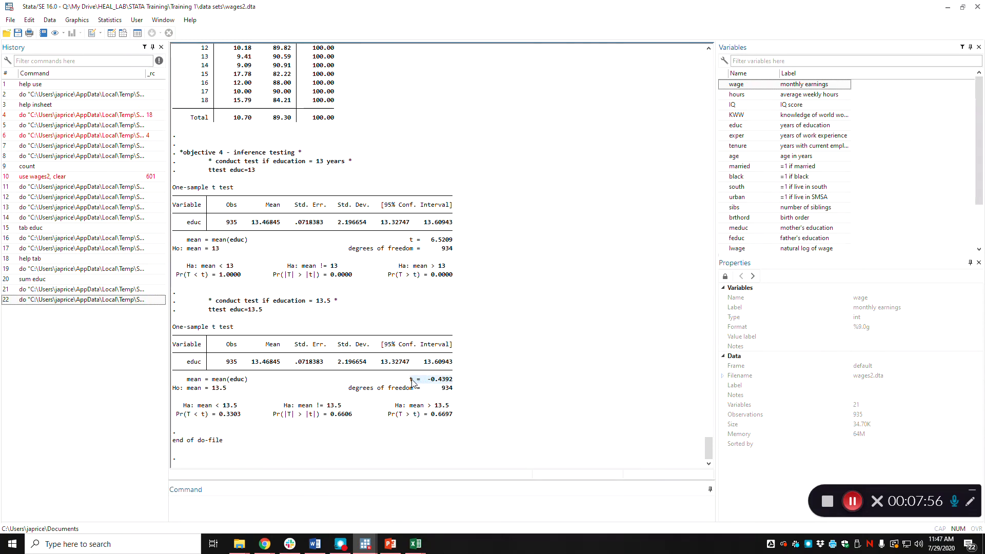
drag(360, 414, 332, 421)
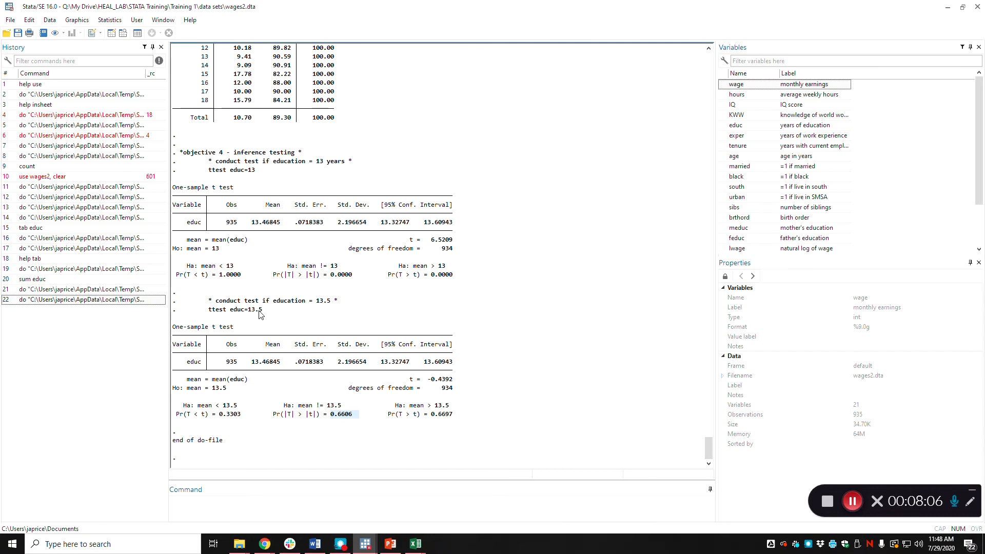
Add the comment "** test between two sample means - if wages are different by marital status **" below the 13.5 t test.
click(364, 543)
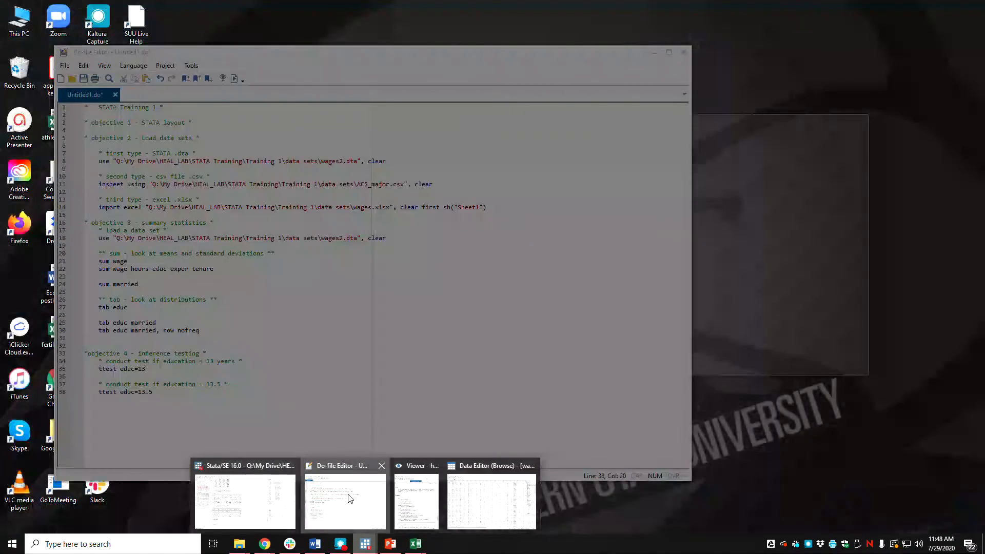
click(349, 497)
key(Return)
key(Return)
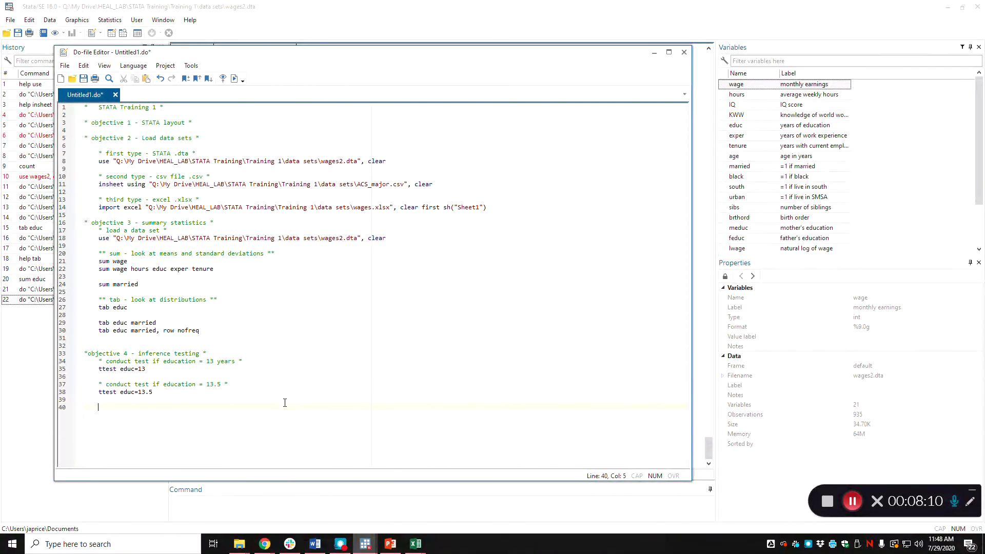
text(** test between two sample me)
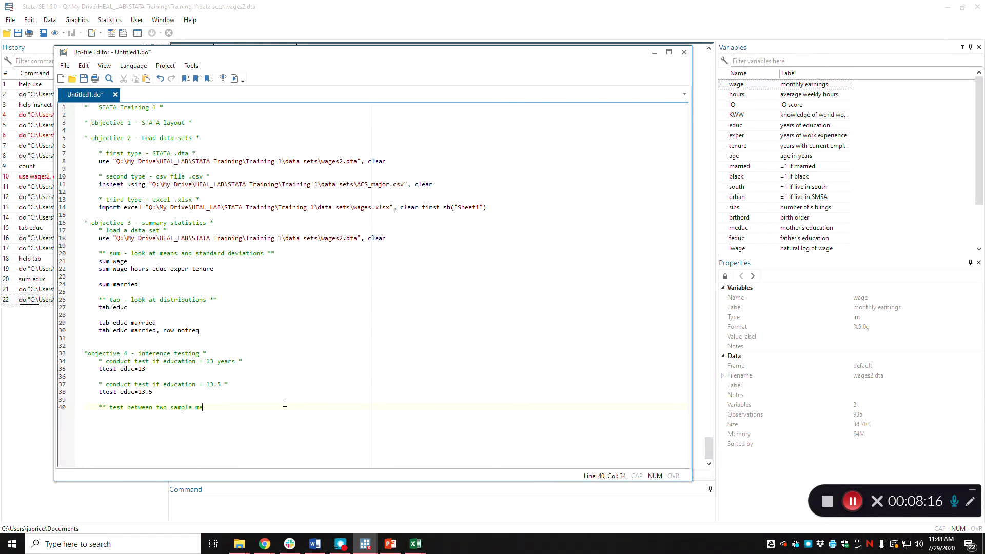
text(ans  -)
key(alt+Tab)
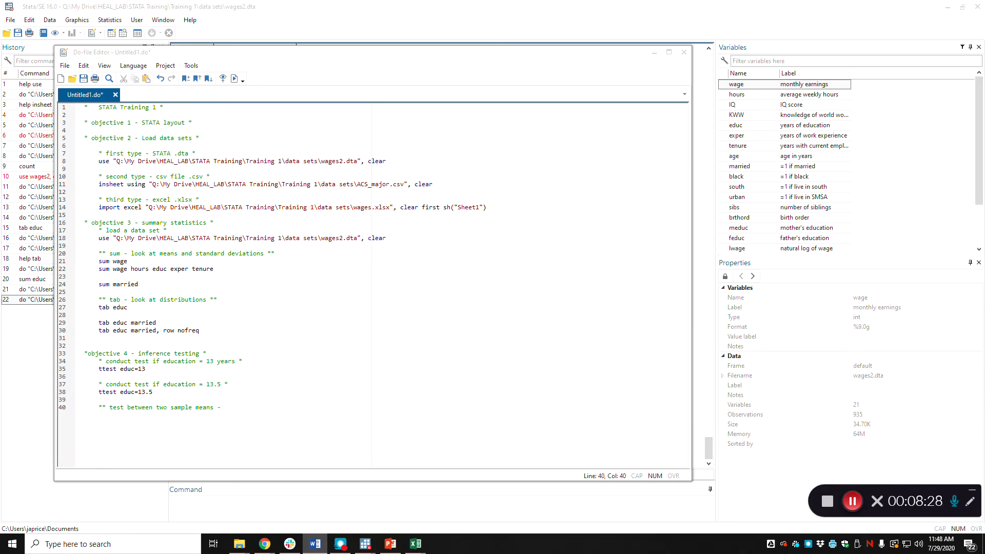
click(242, 413)
text(w)
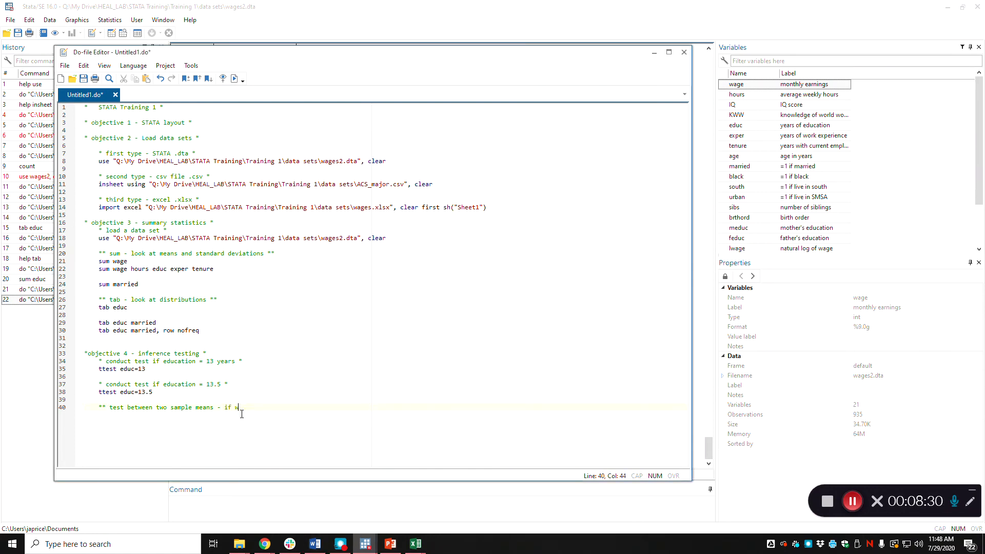
text(ages are )
text(different by mari)
text(tal status)
text( **)
key(Return)
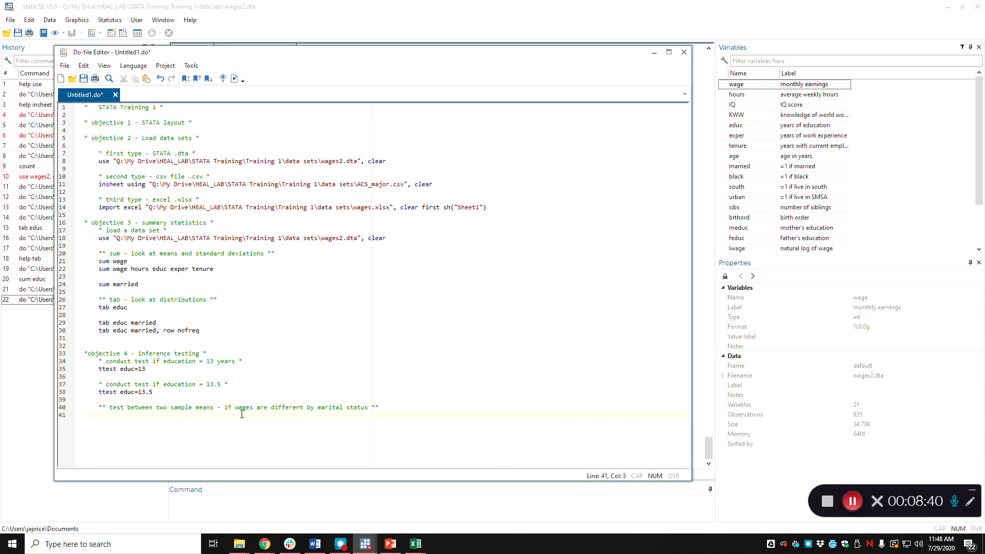
Add the two-sample test "ttest wage, by(married)" below the marital status comment.
text(ttest)
key(alt+Tab)
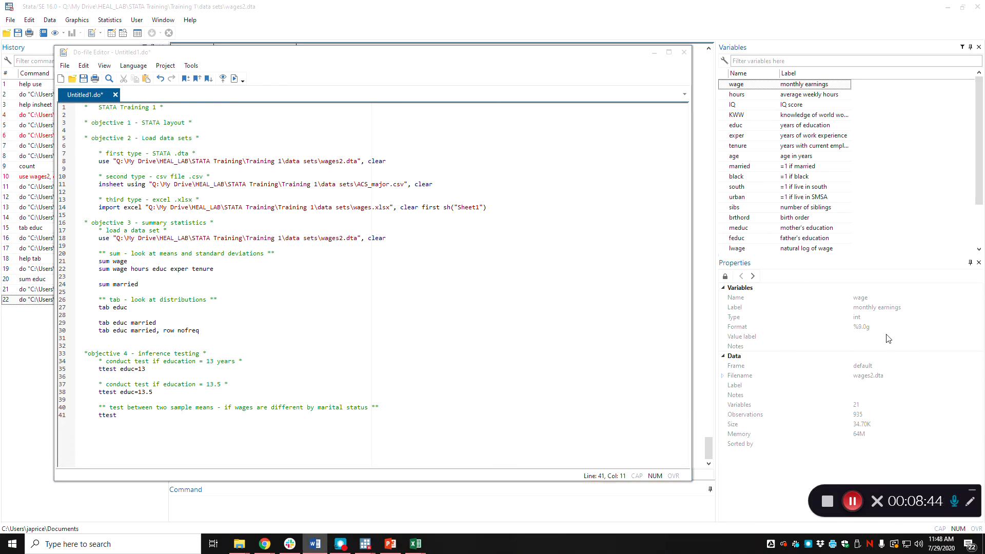
click(156, 421)
text(wage,)
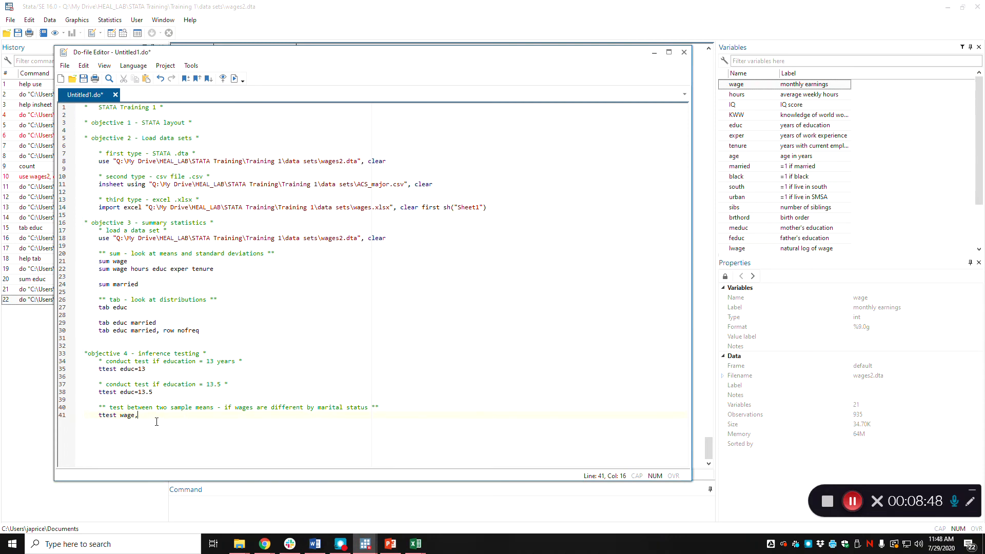
text( by(married)
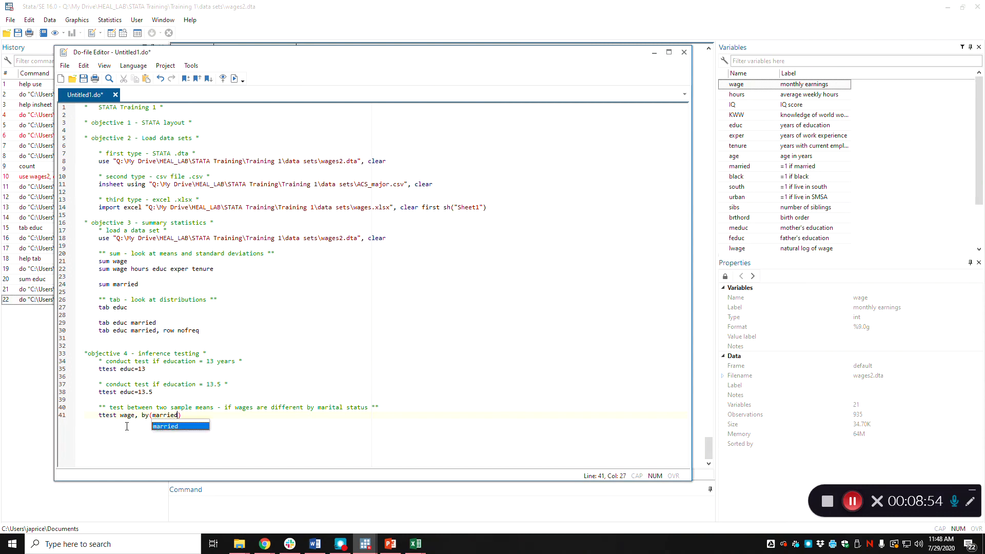
click(263, 453)
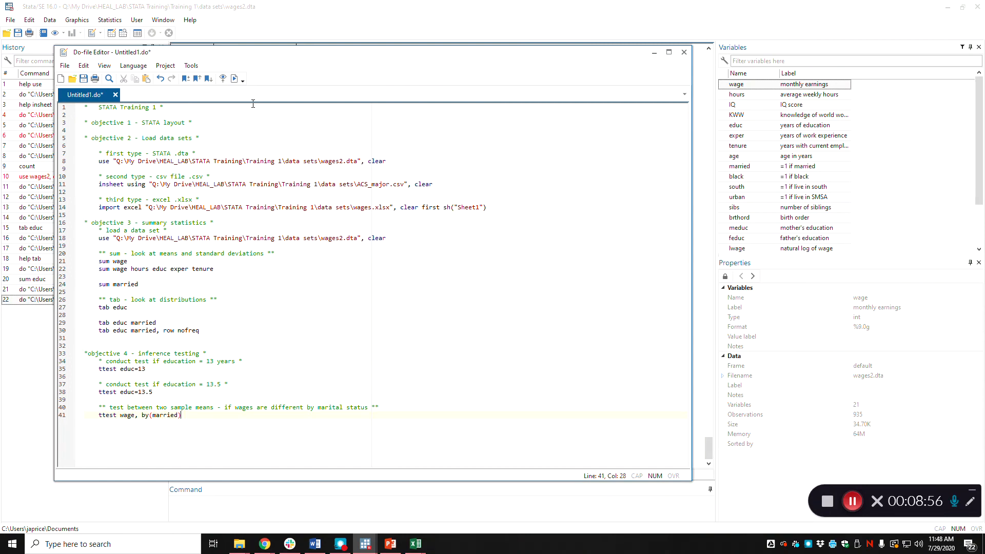
Run the do-file and examine the observations and mean wages of the unmarried and married groups.
click(234, 78)
click(243, 23)
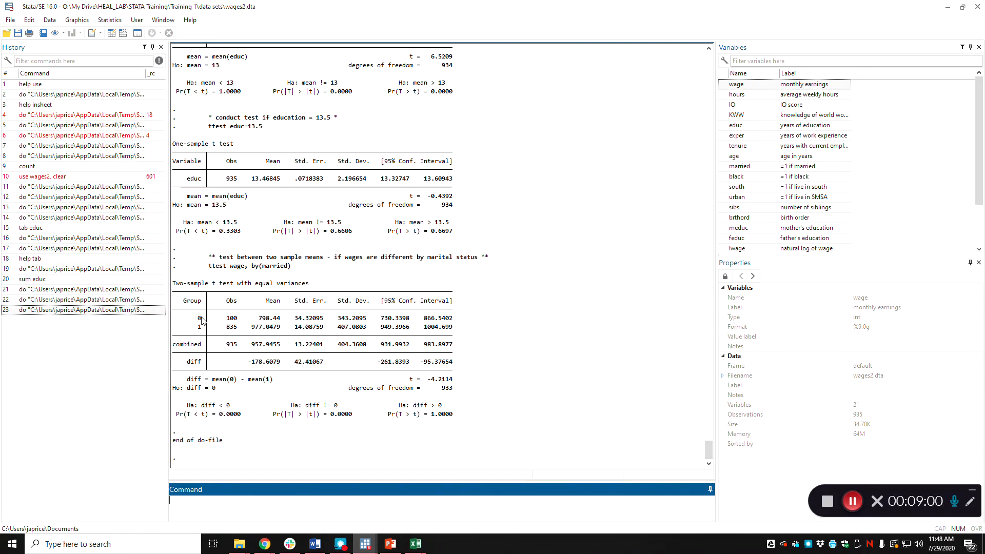
drag(219, 318, 277, 324)
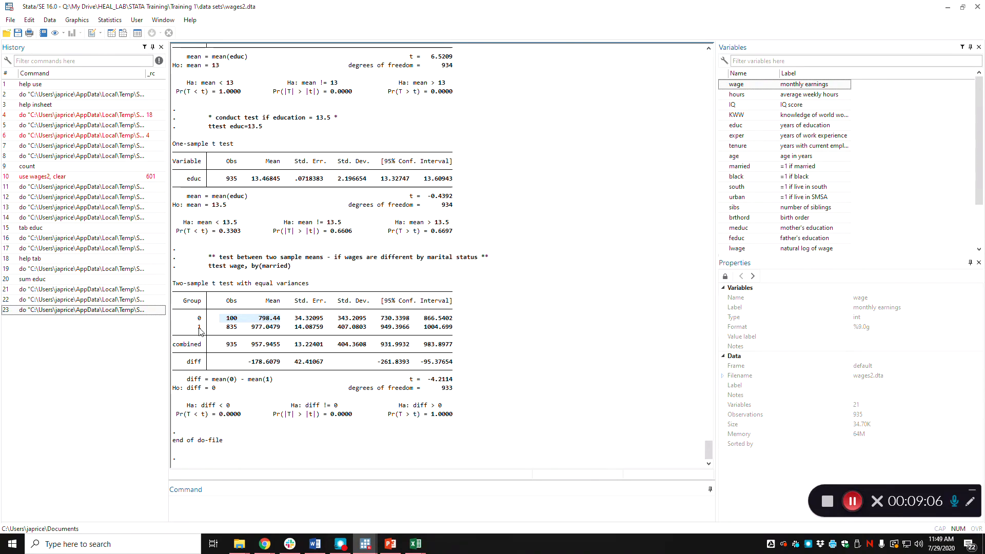
drag(199, 327, 281, 327)
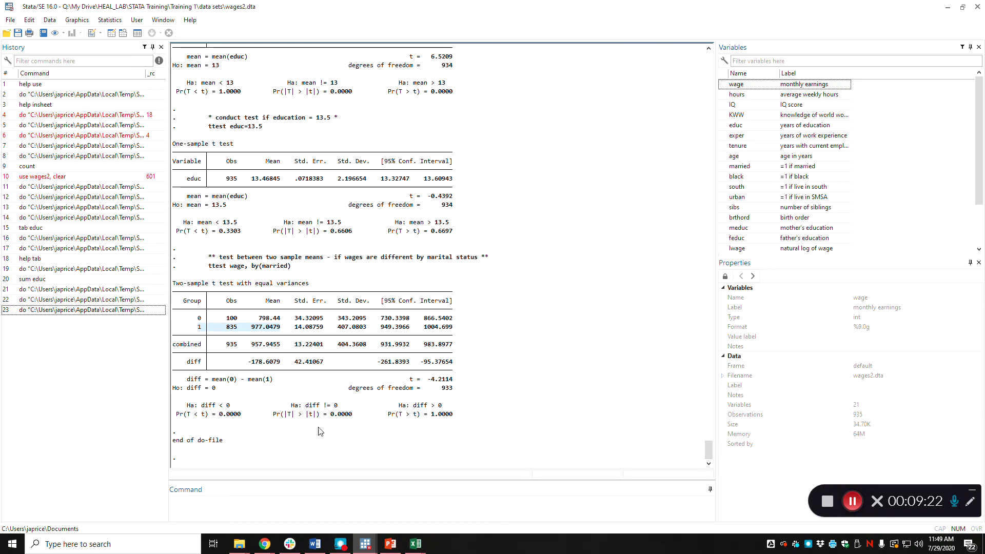
Review the one-sample and two-sample t test blocks in the do-file against the wage-by-marital-status results.
mouse_move(365, 543)
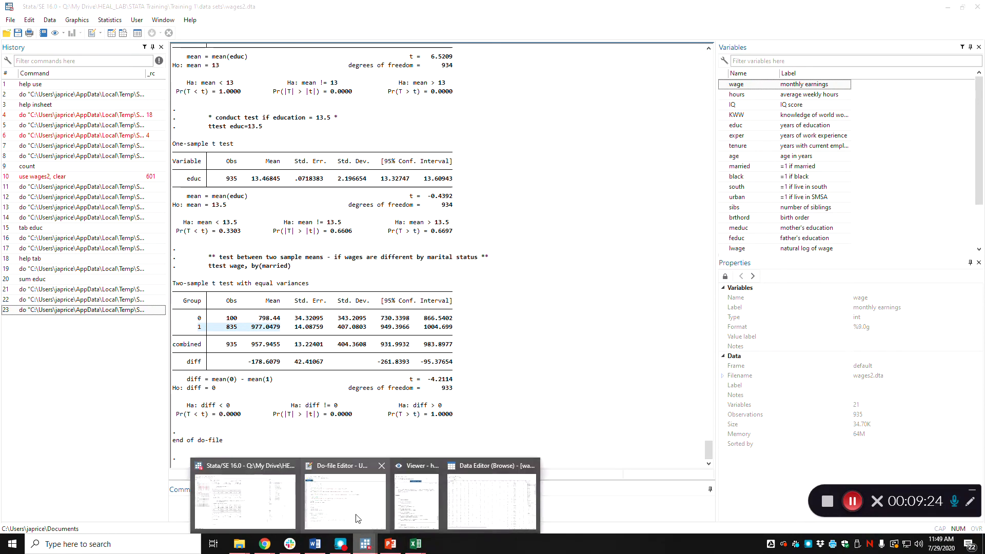
click(349, 508)
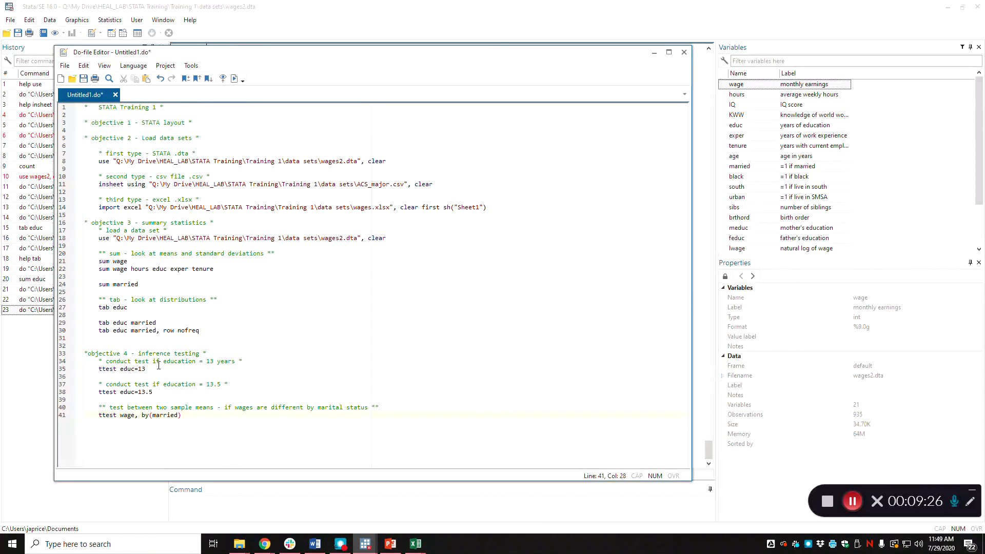
drag(173, 392, 85, 362)
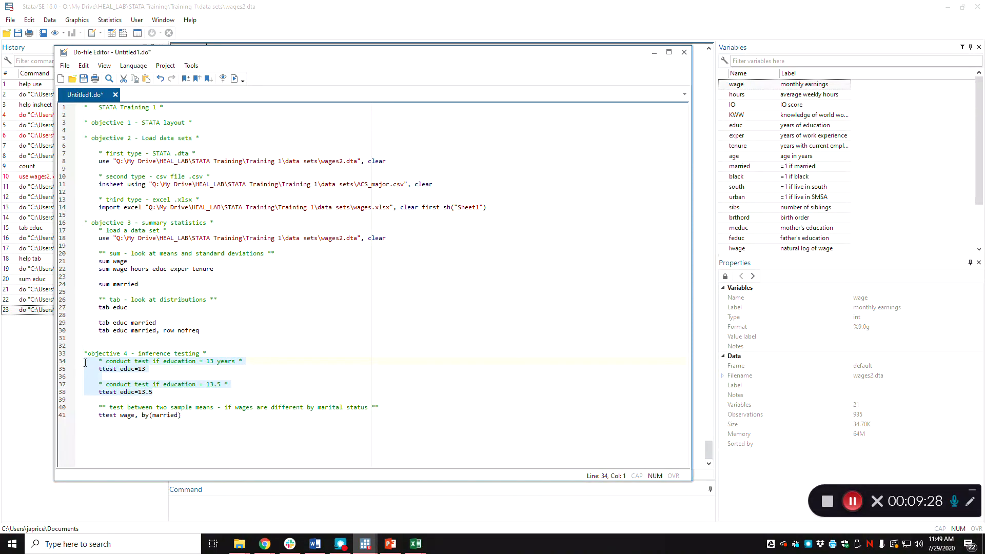
drag(185, 416, 84, 403)
click(159, 433)
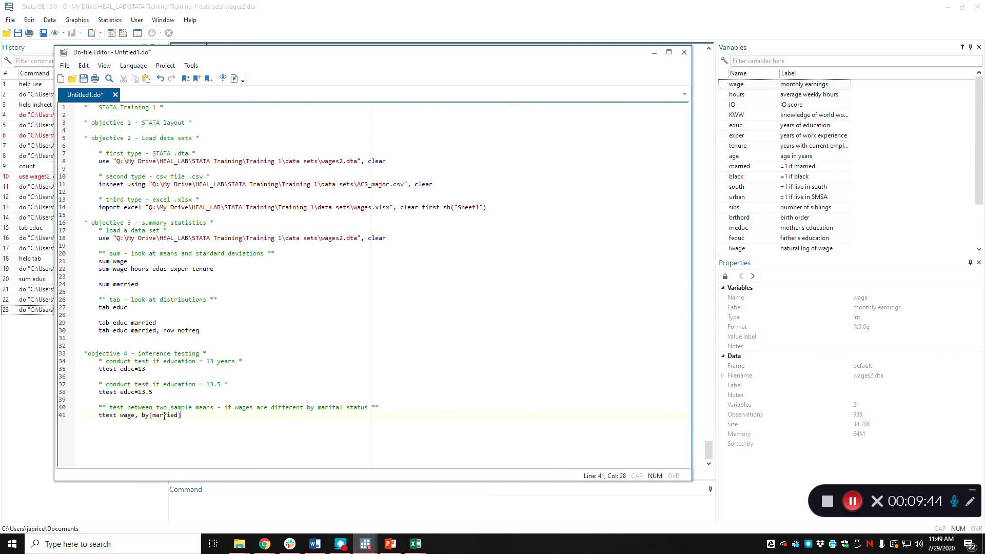
click(204, 443)
key(alt+Tab)
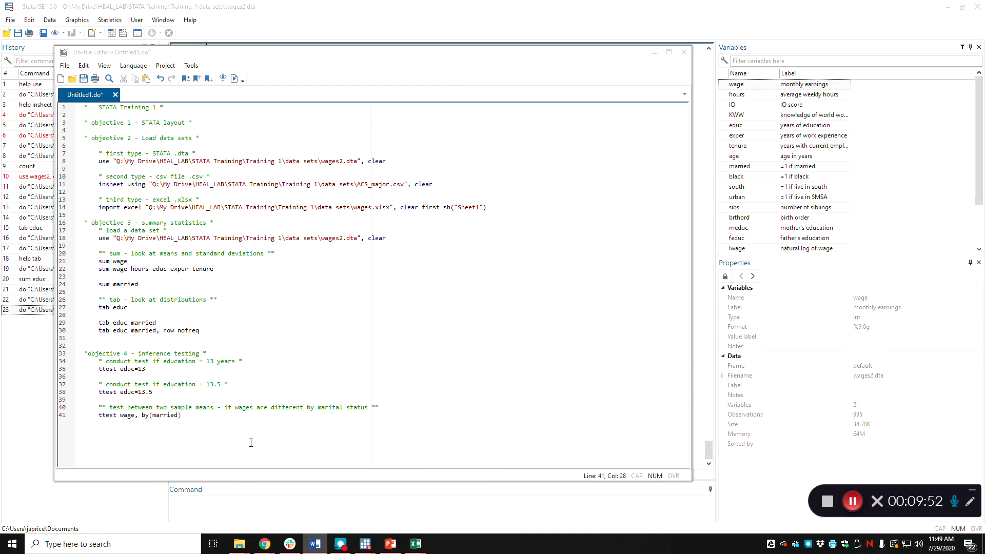
click(243, 496)
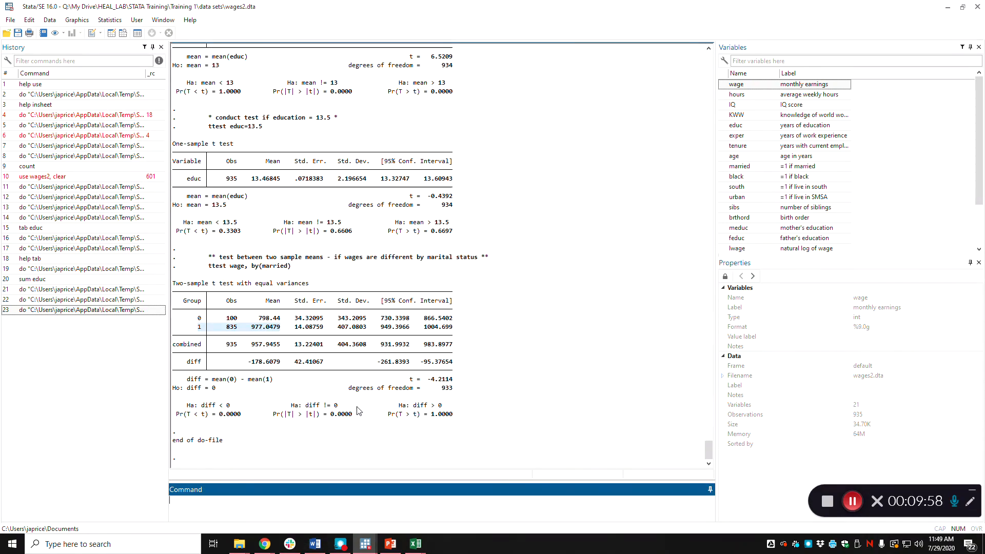
click(488, 302)
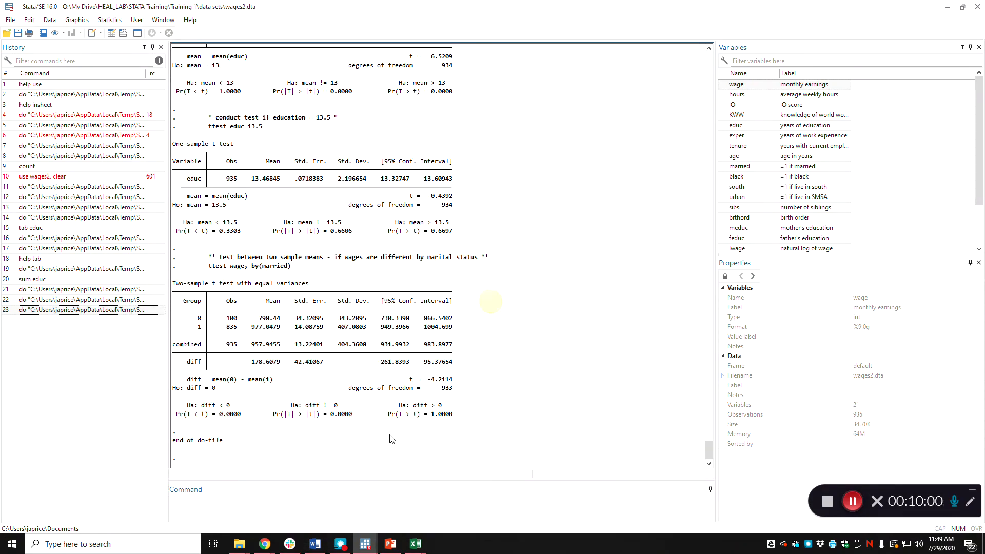